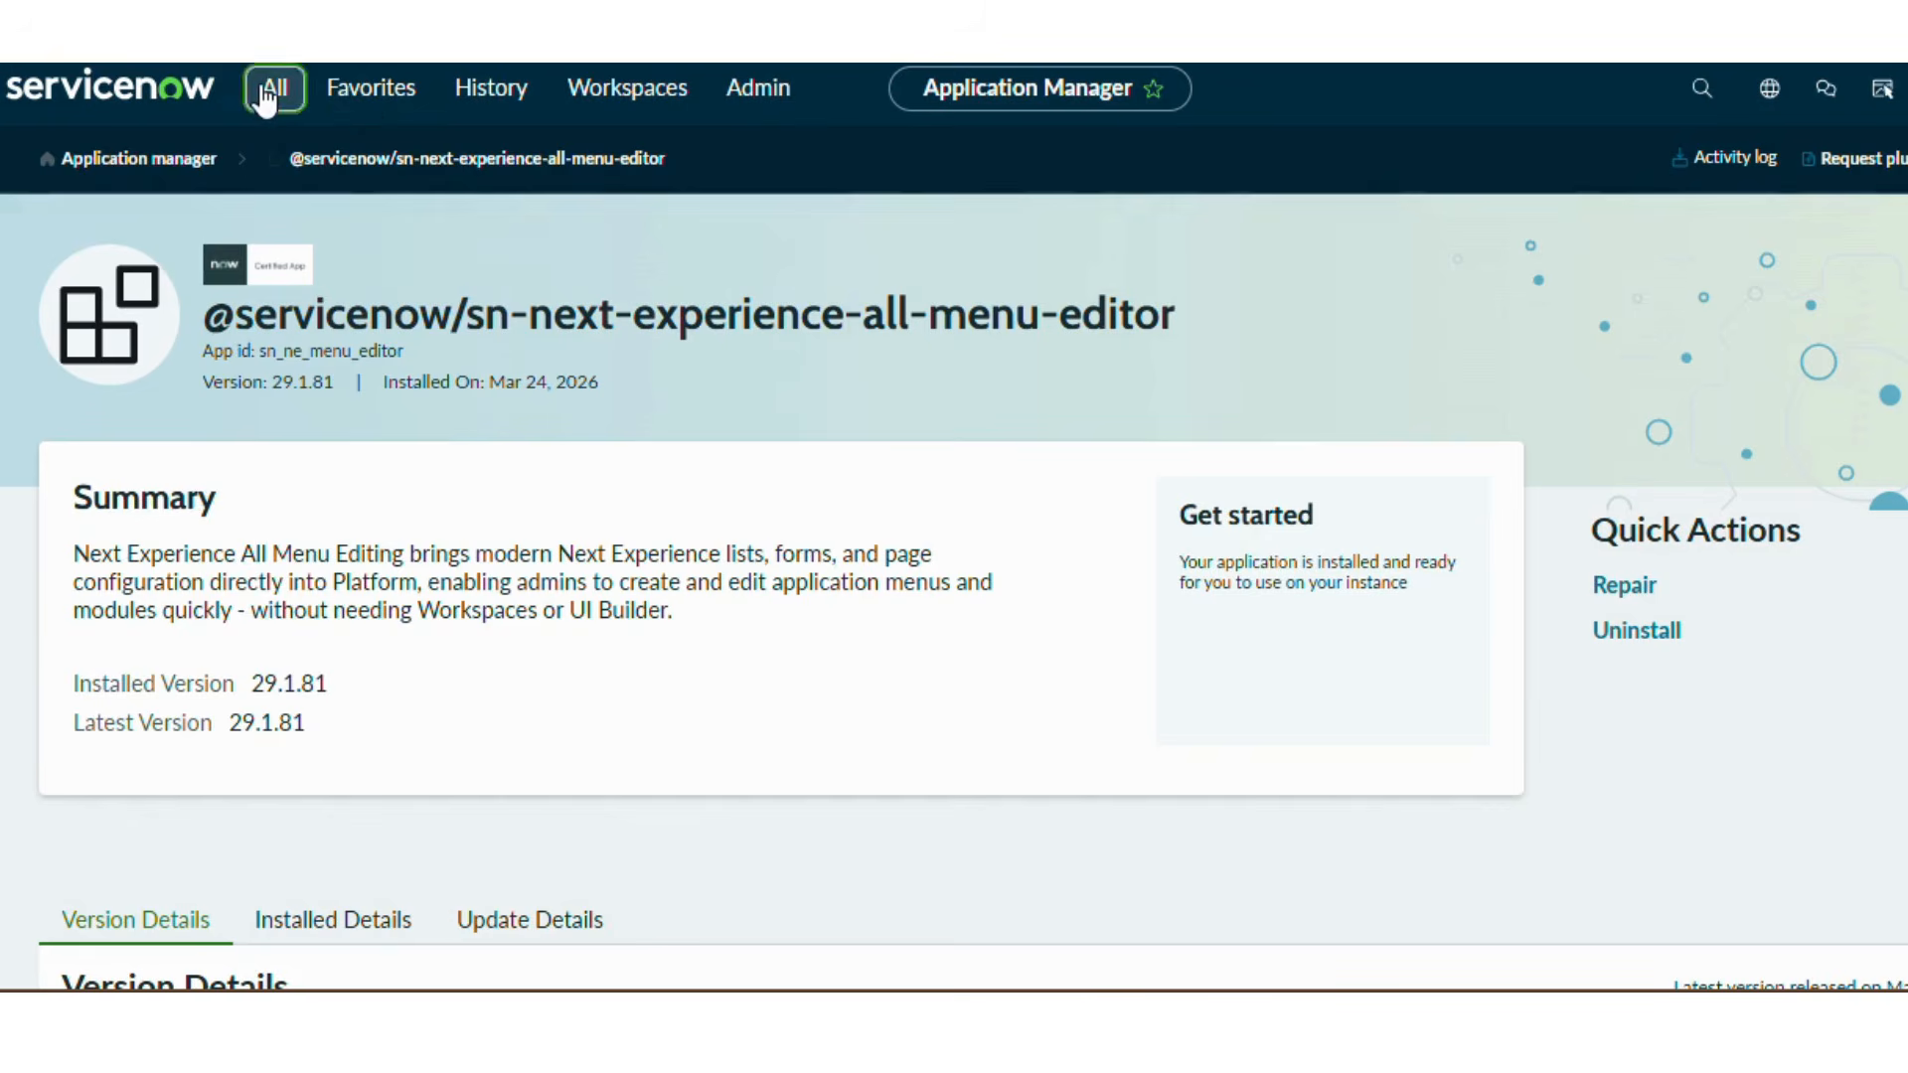
Start a new application menu titled Inside D Space and assign it the itil role
left_click(268, 92)
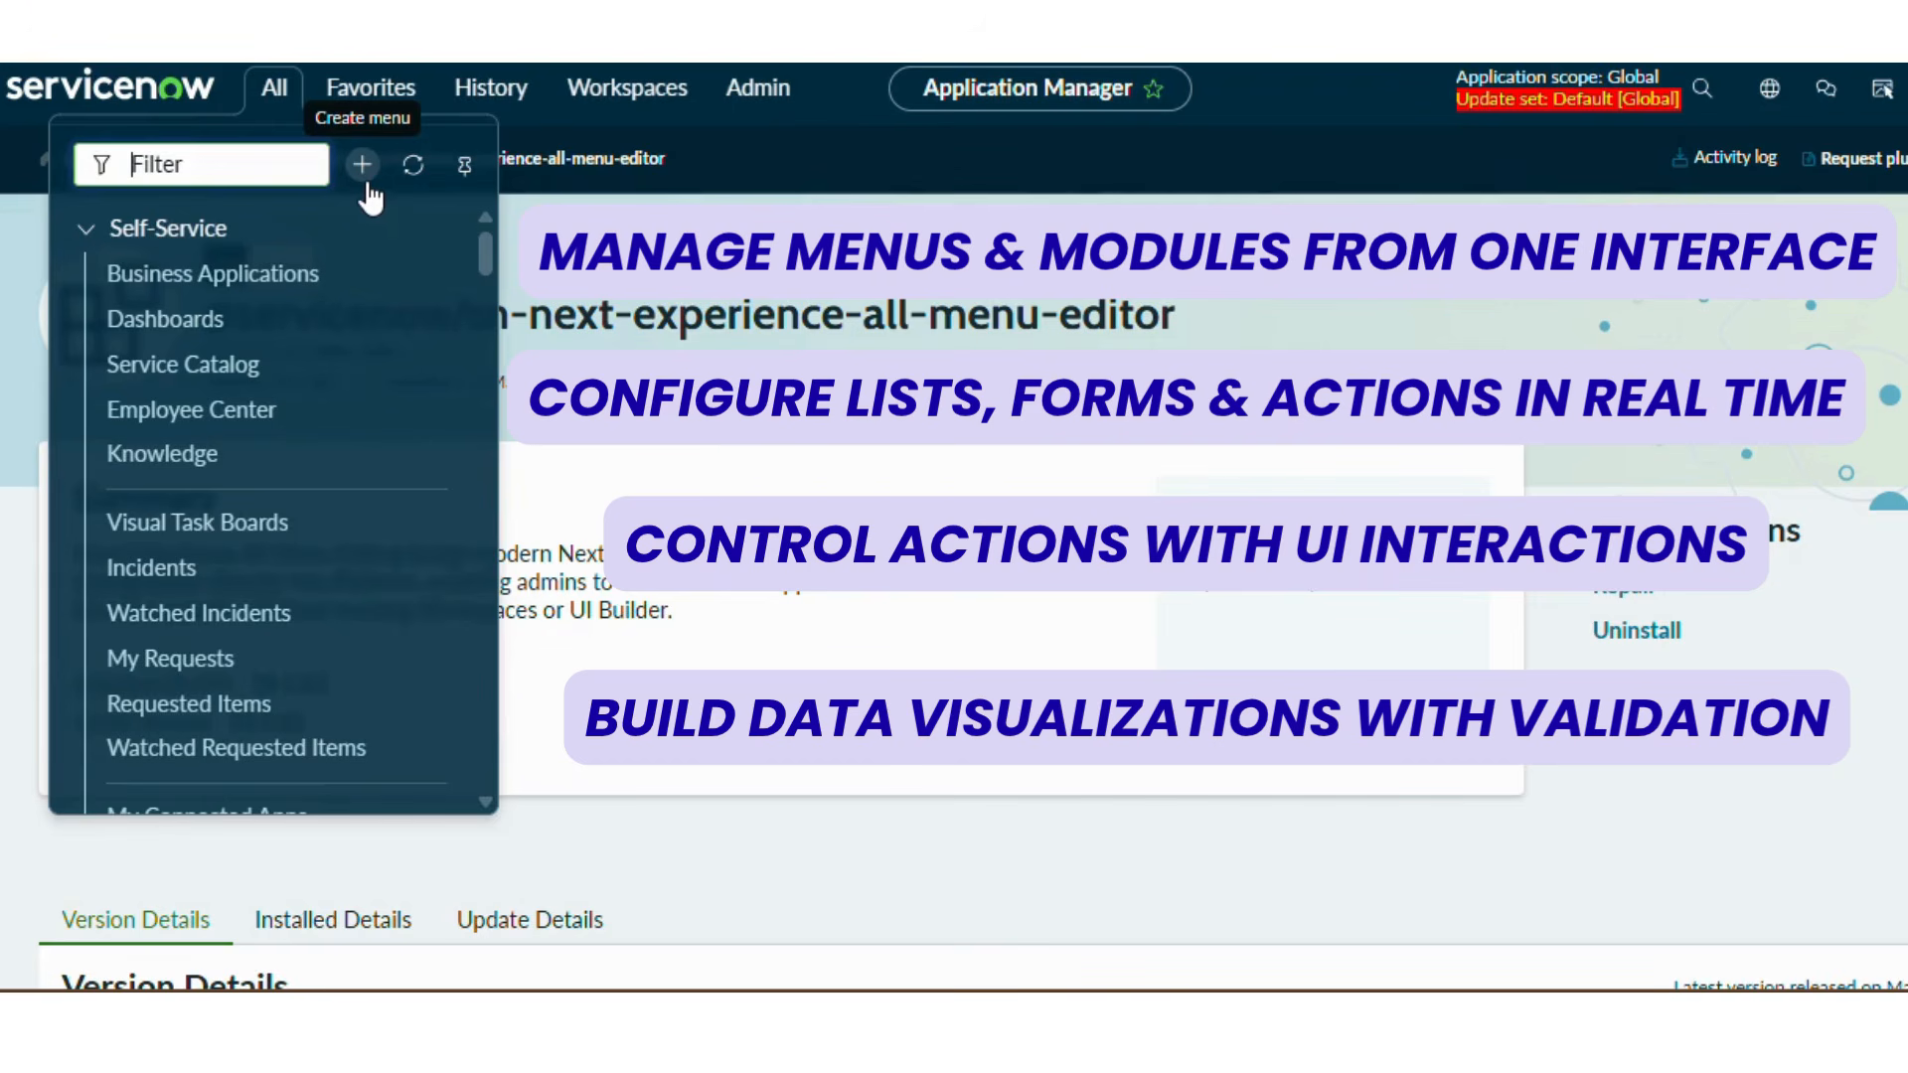
left_click(275, 89)
left_click(275, 90)
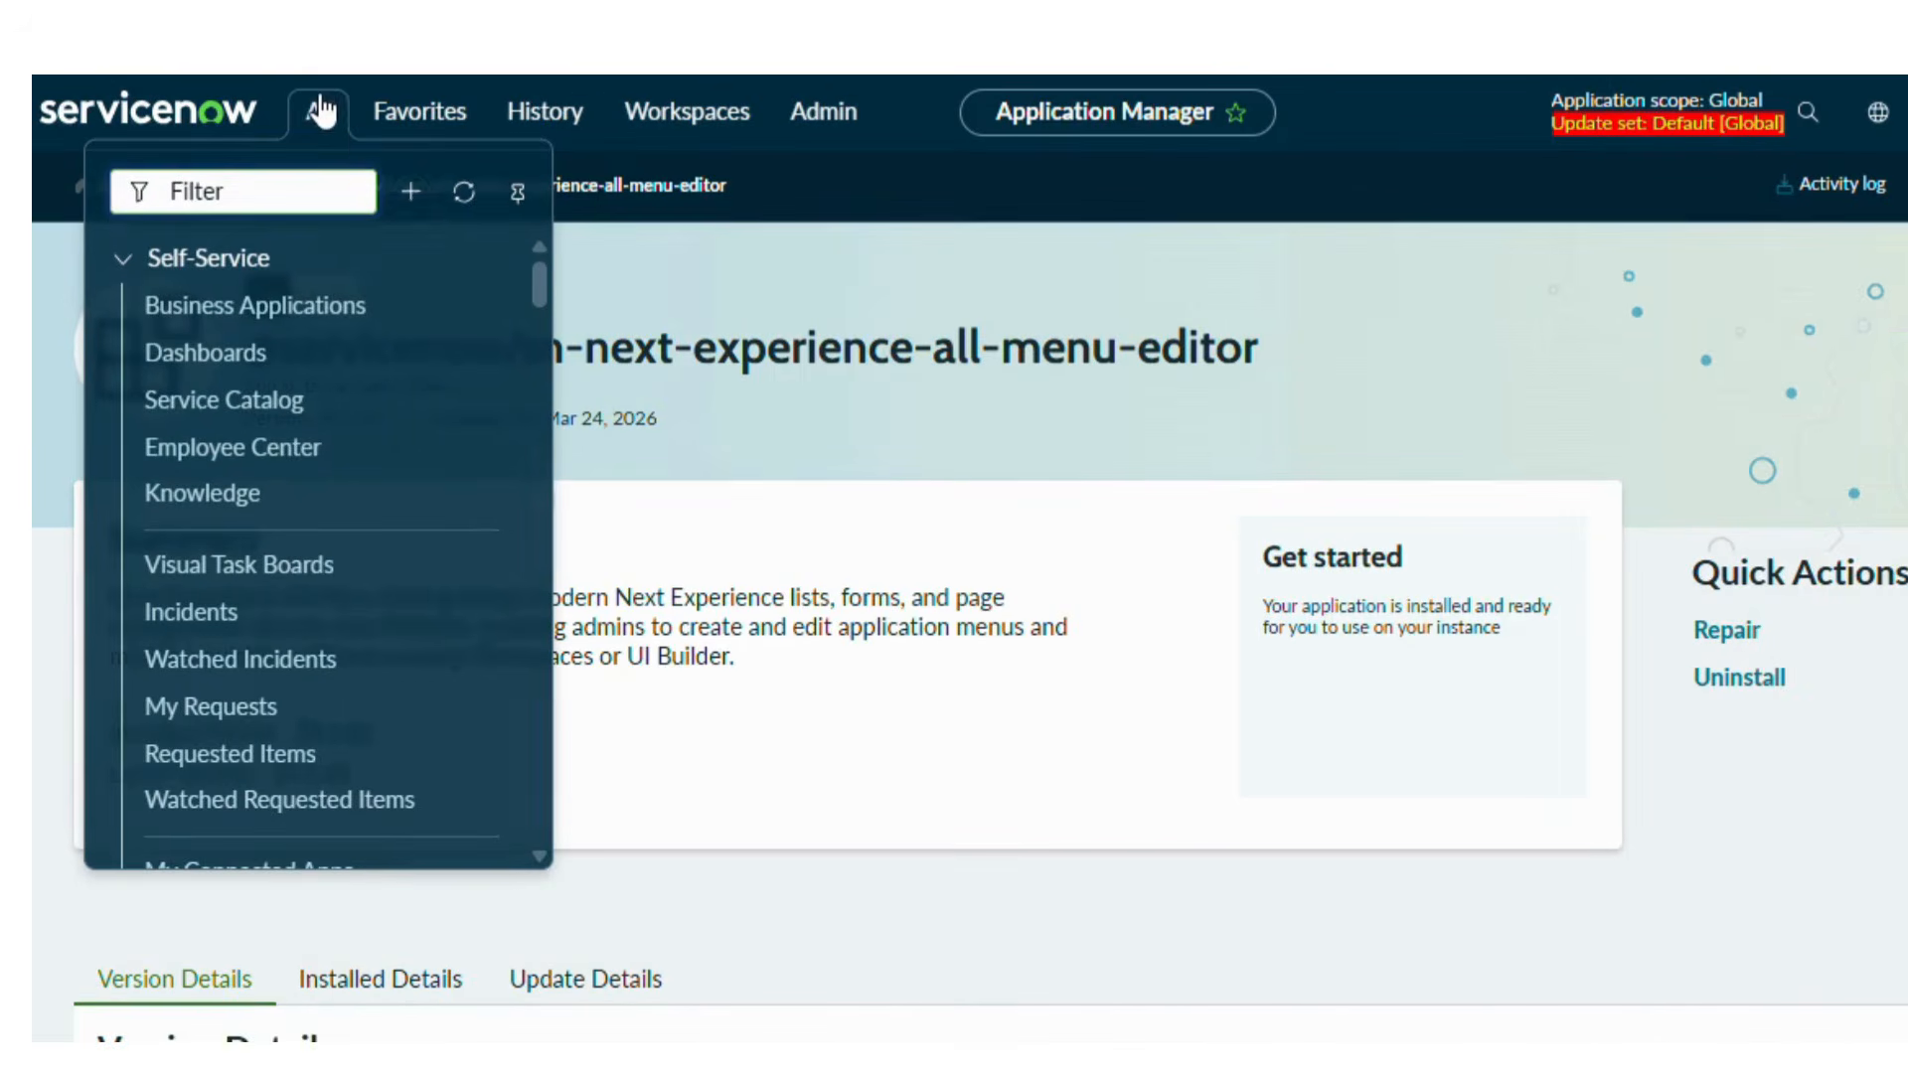
left_click(415, 199)
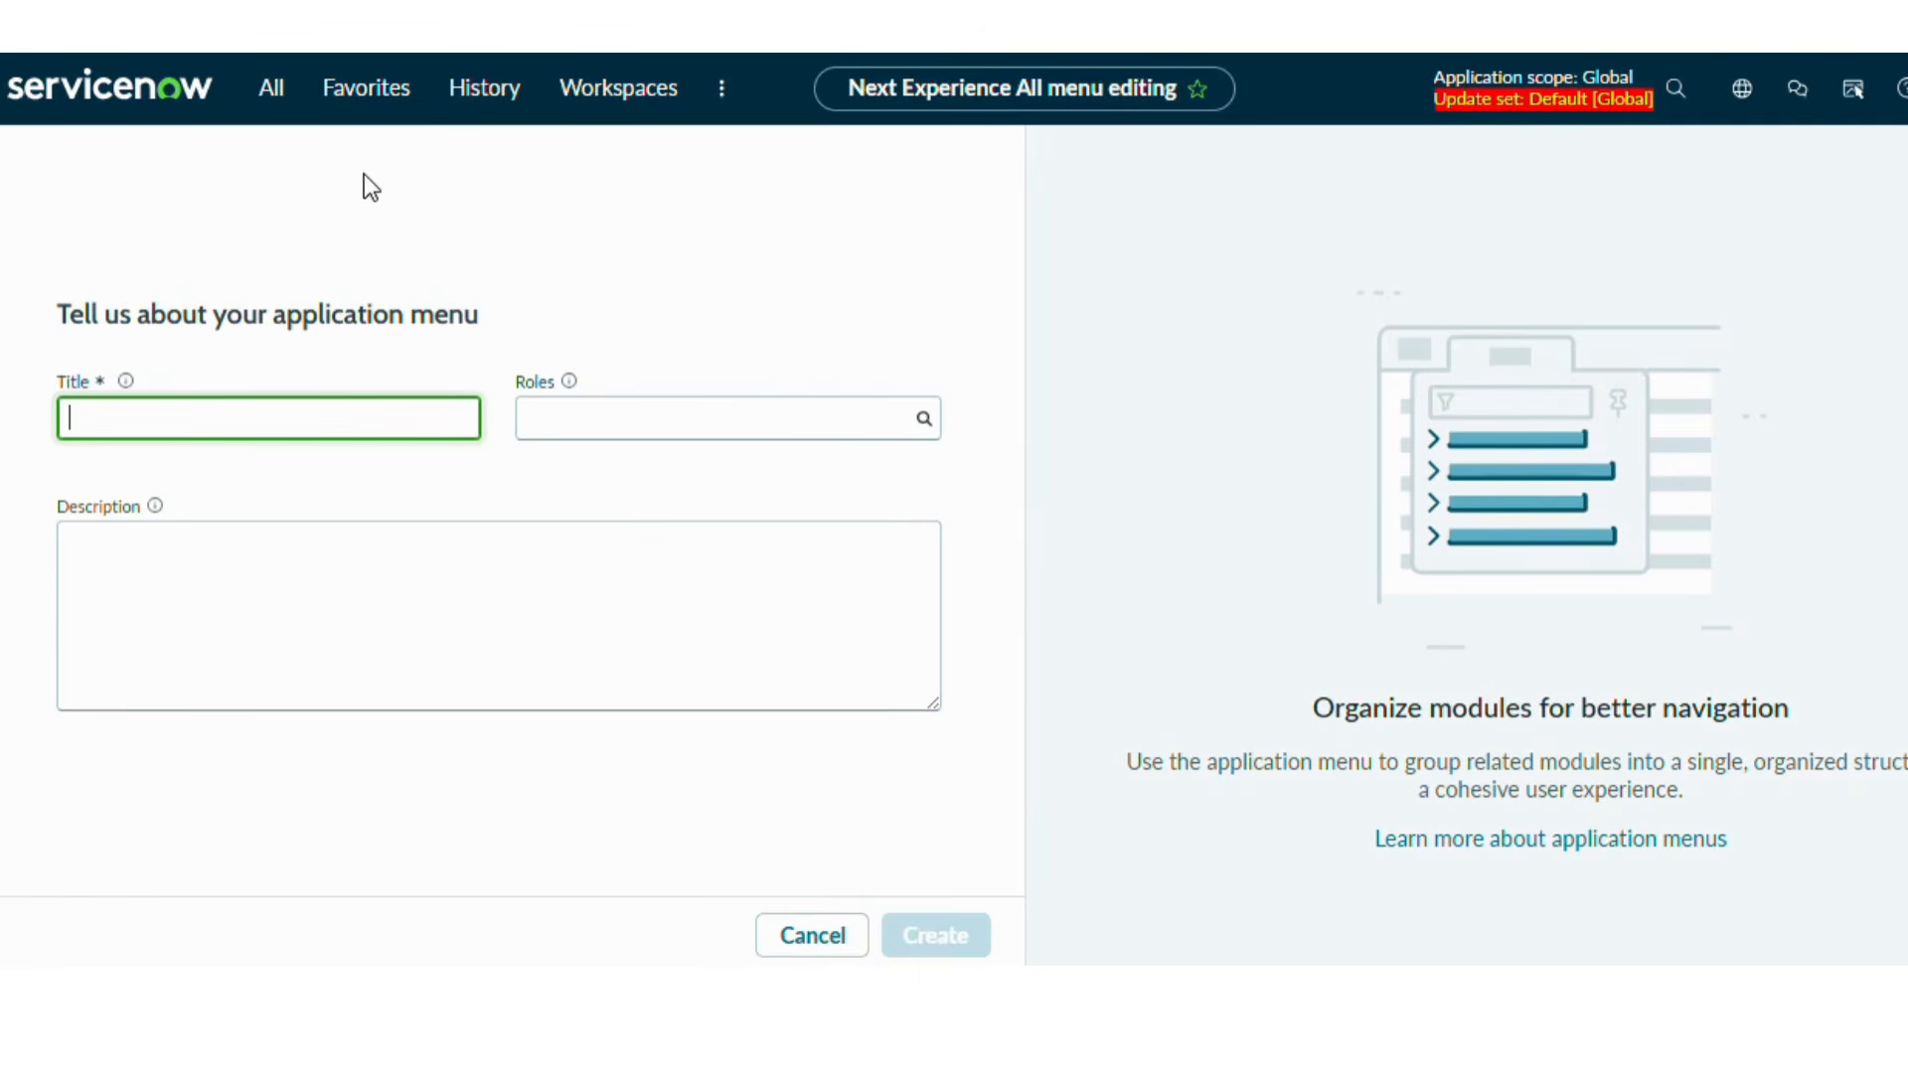
type("Inside D Space")
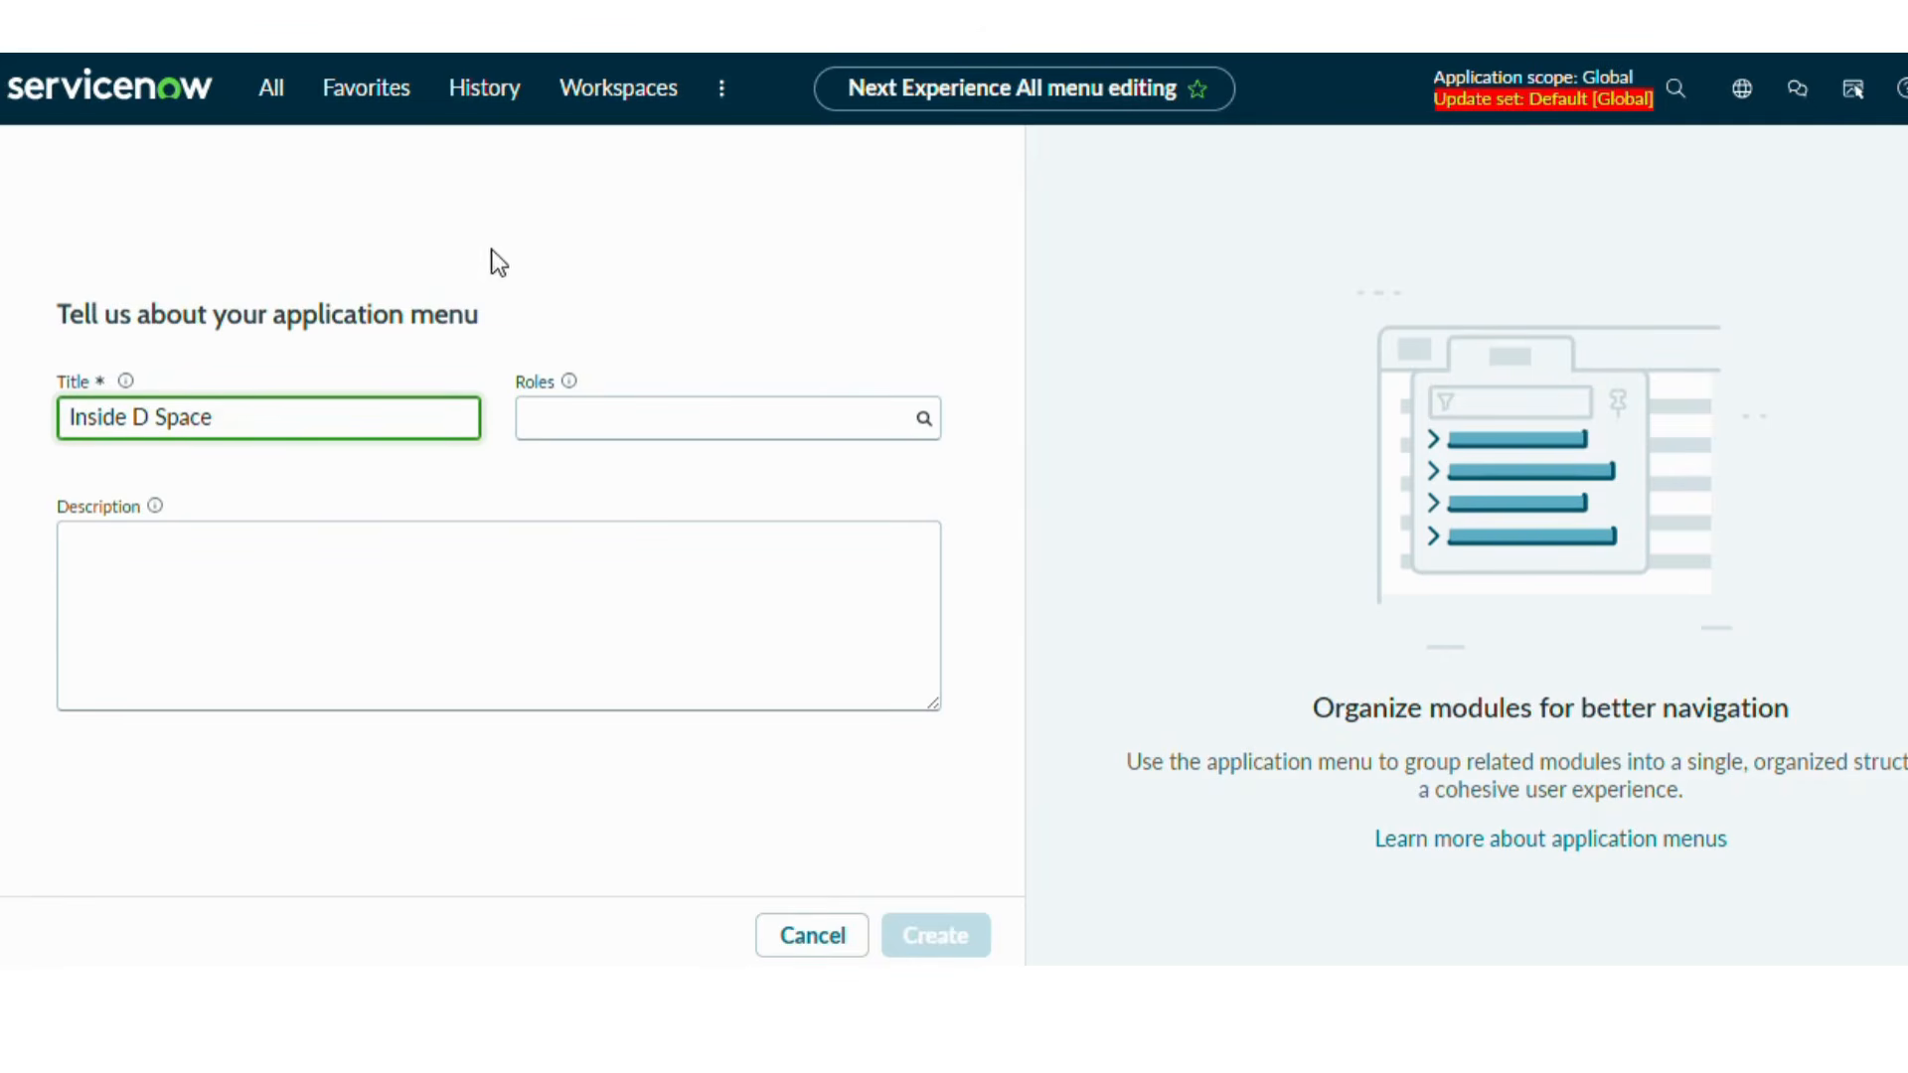
left_click(634, 414)
type("itil")
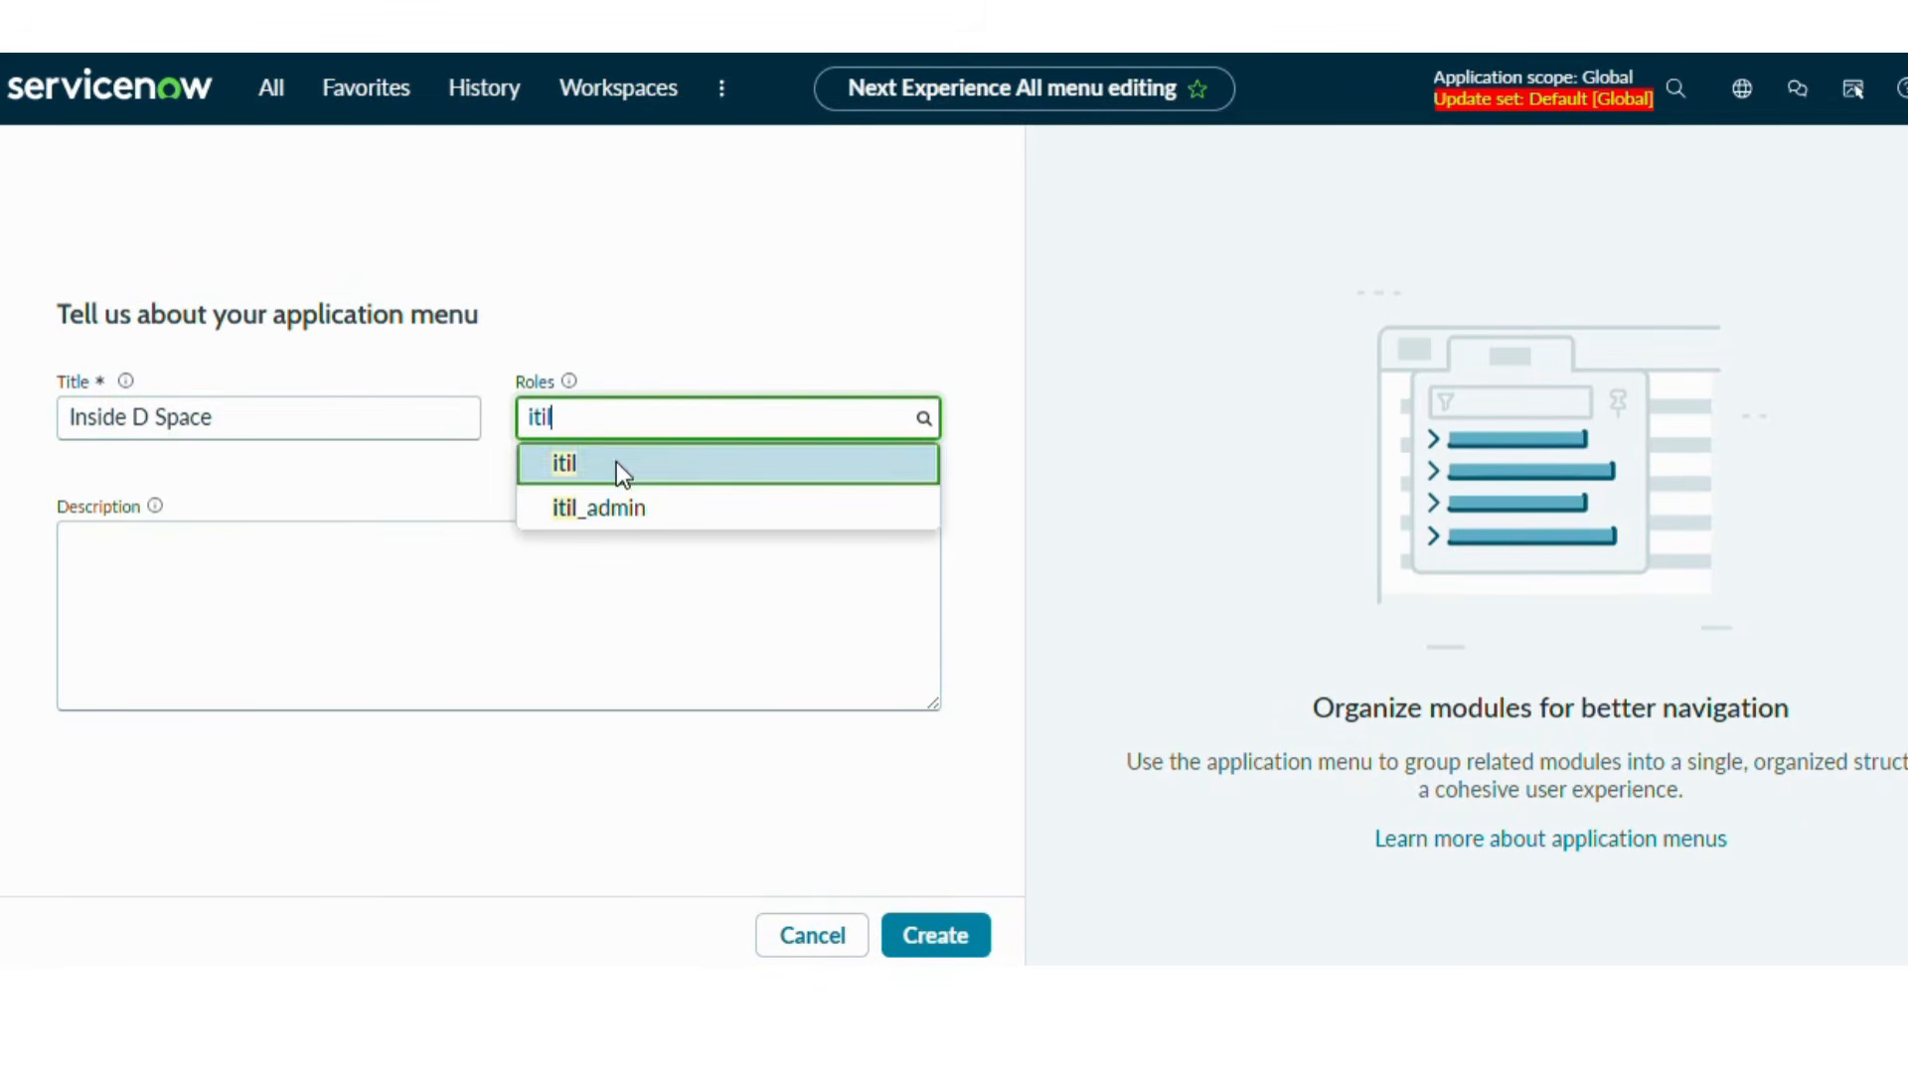
left_click(616, 463)
Describe the menu as "This is Application Menu for Inside D Space" and create it
left_click(332, 634)
type("This is A")
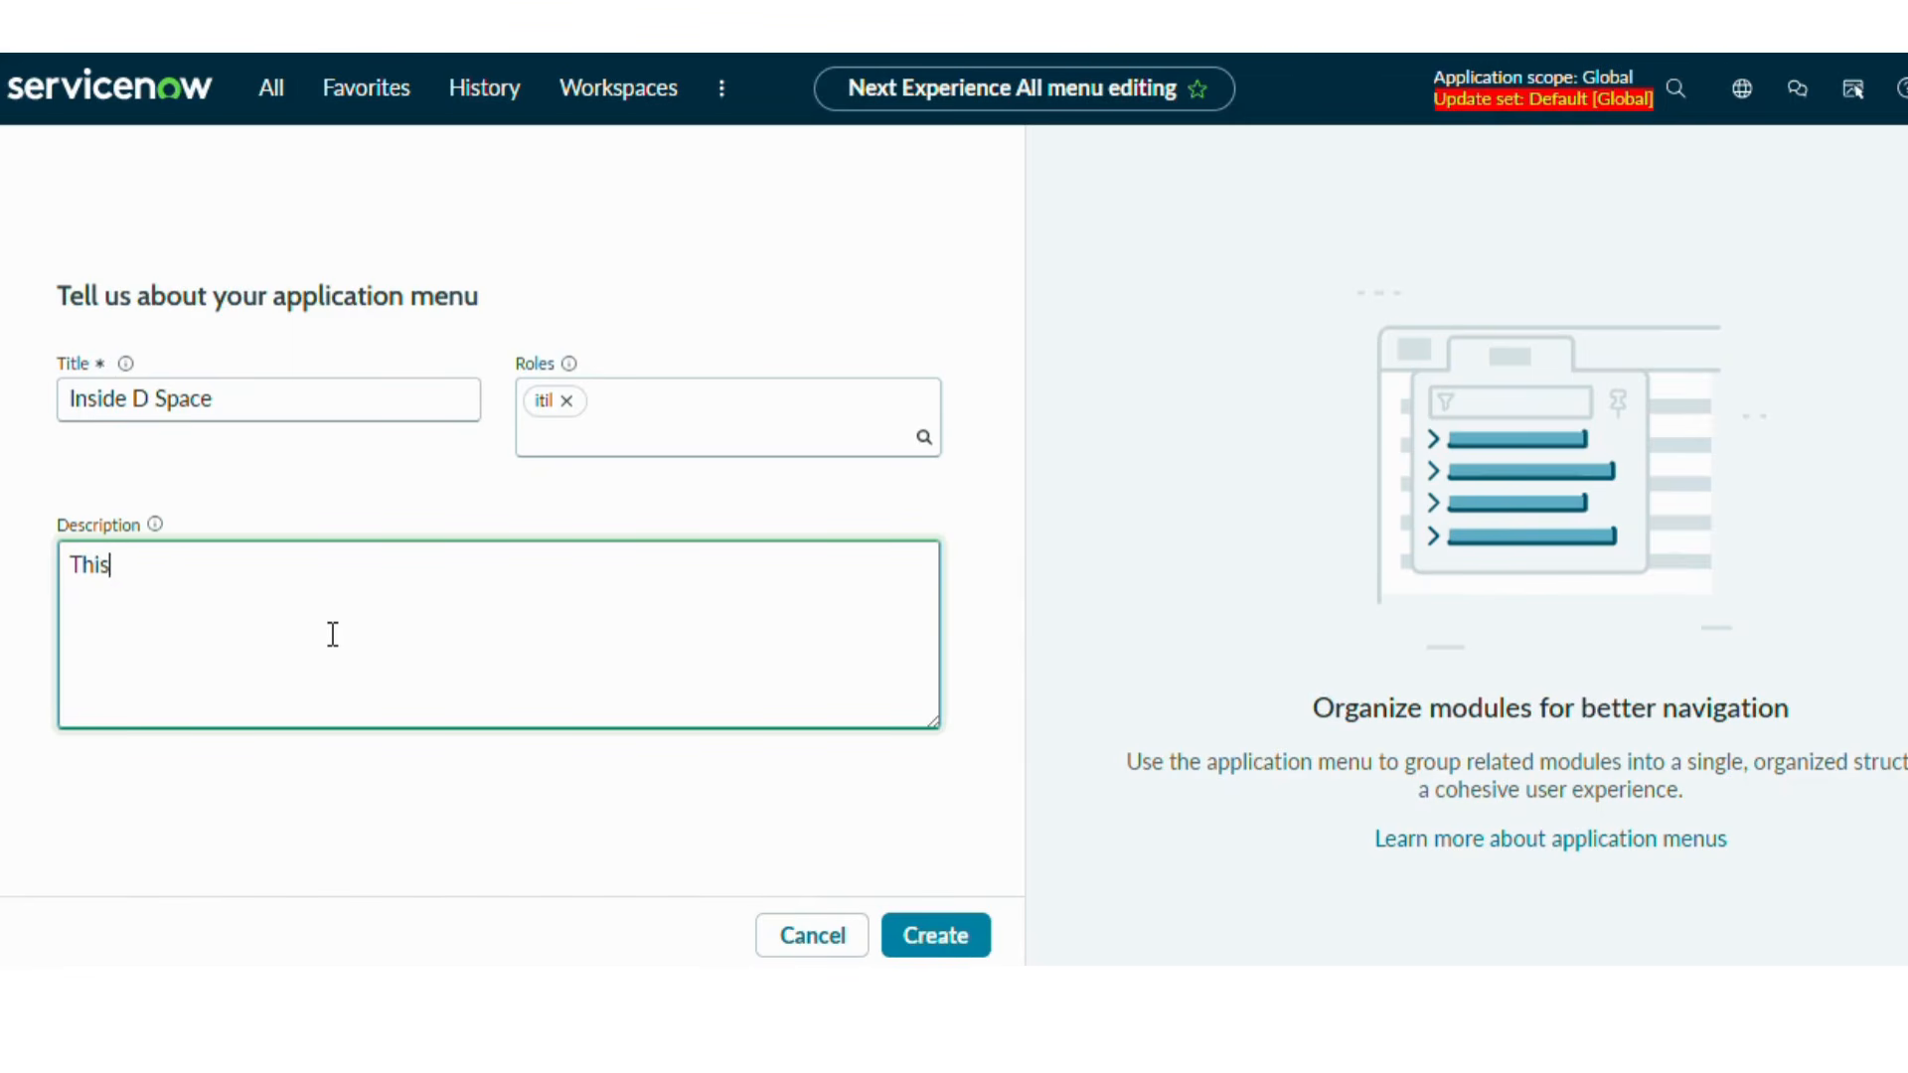
type("pplication")
type("Menu for Inside D Space")
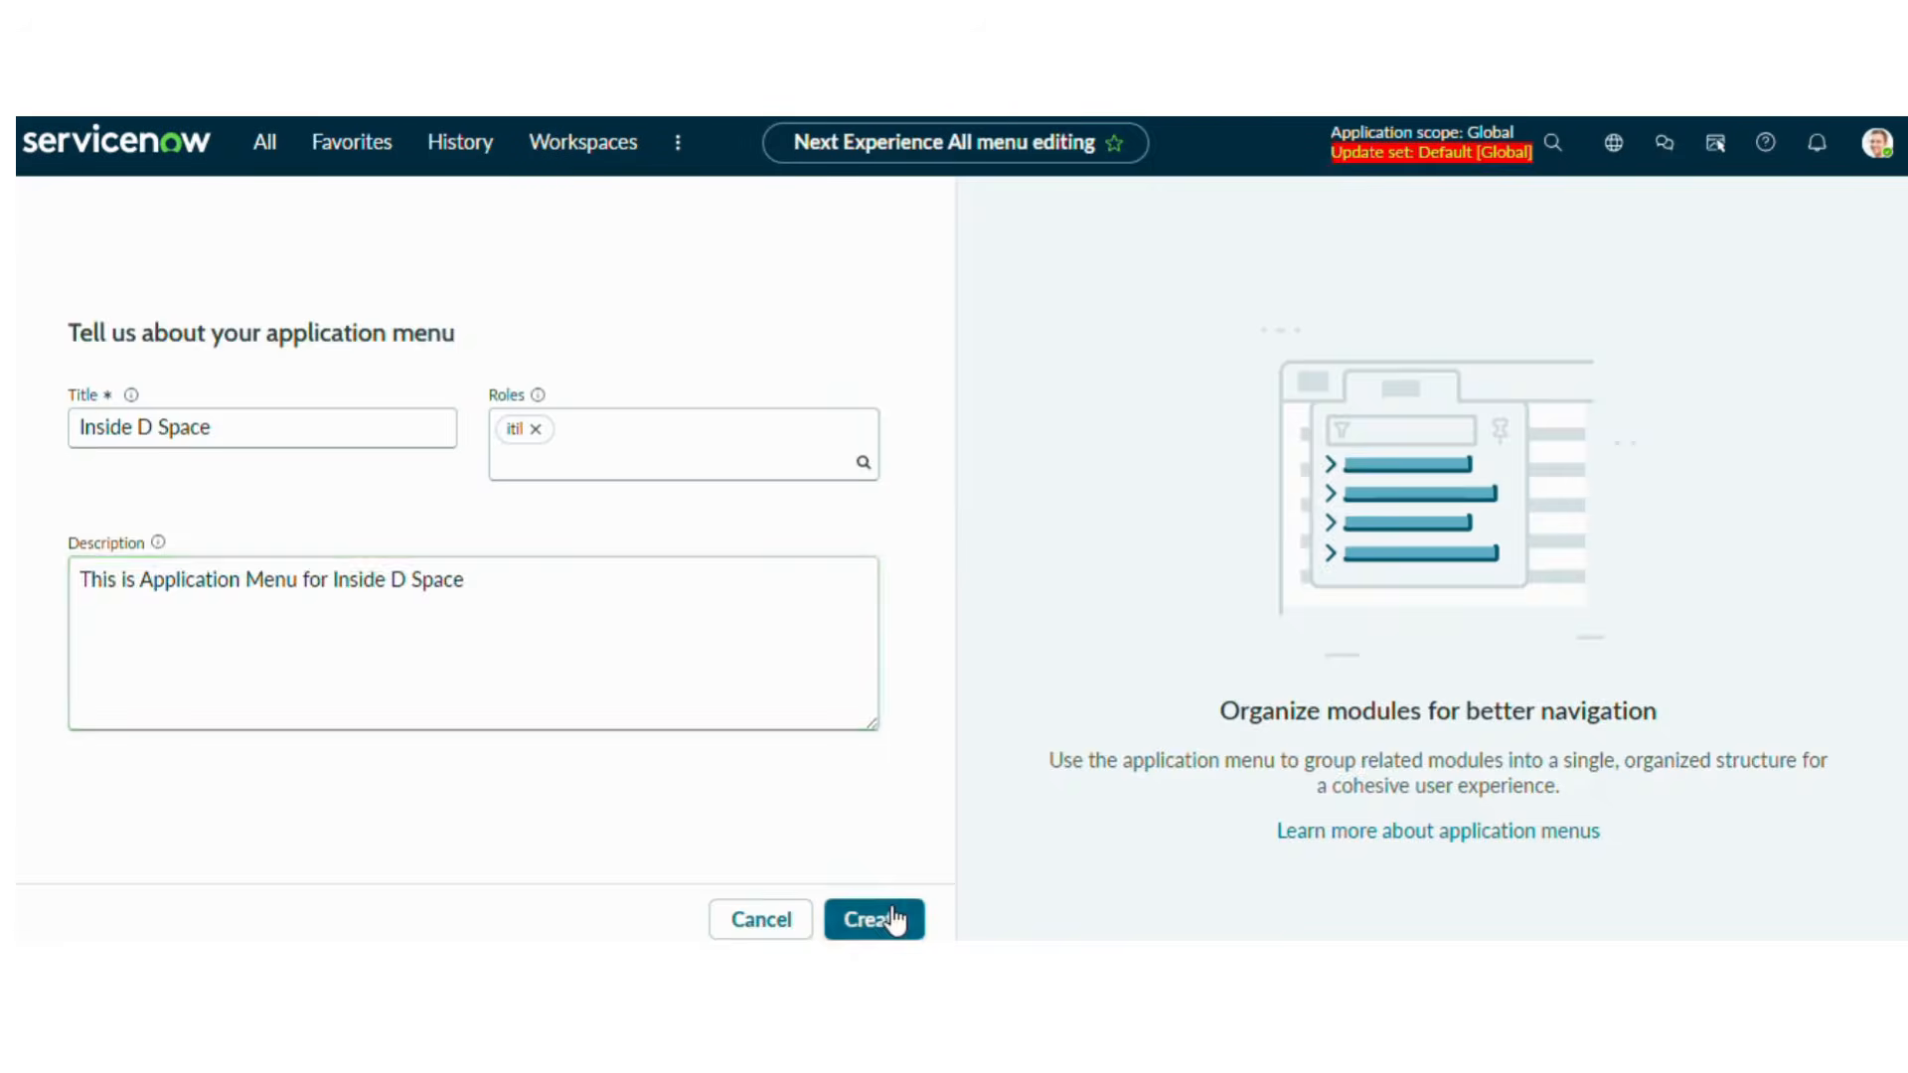
left_click(935, 935)
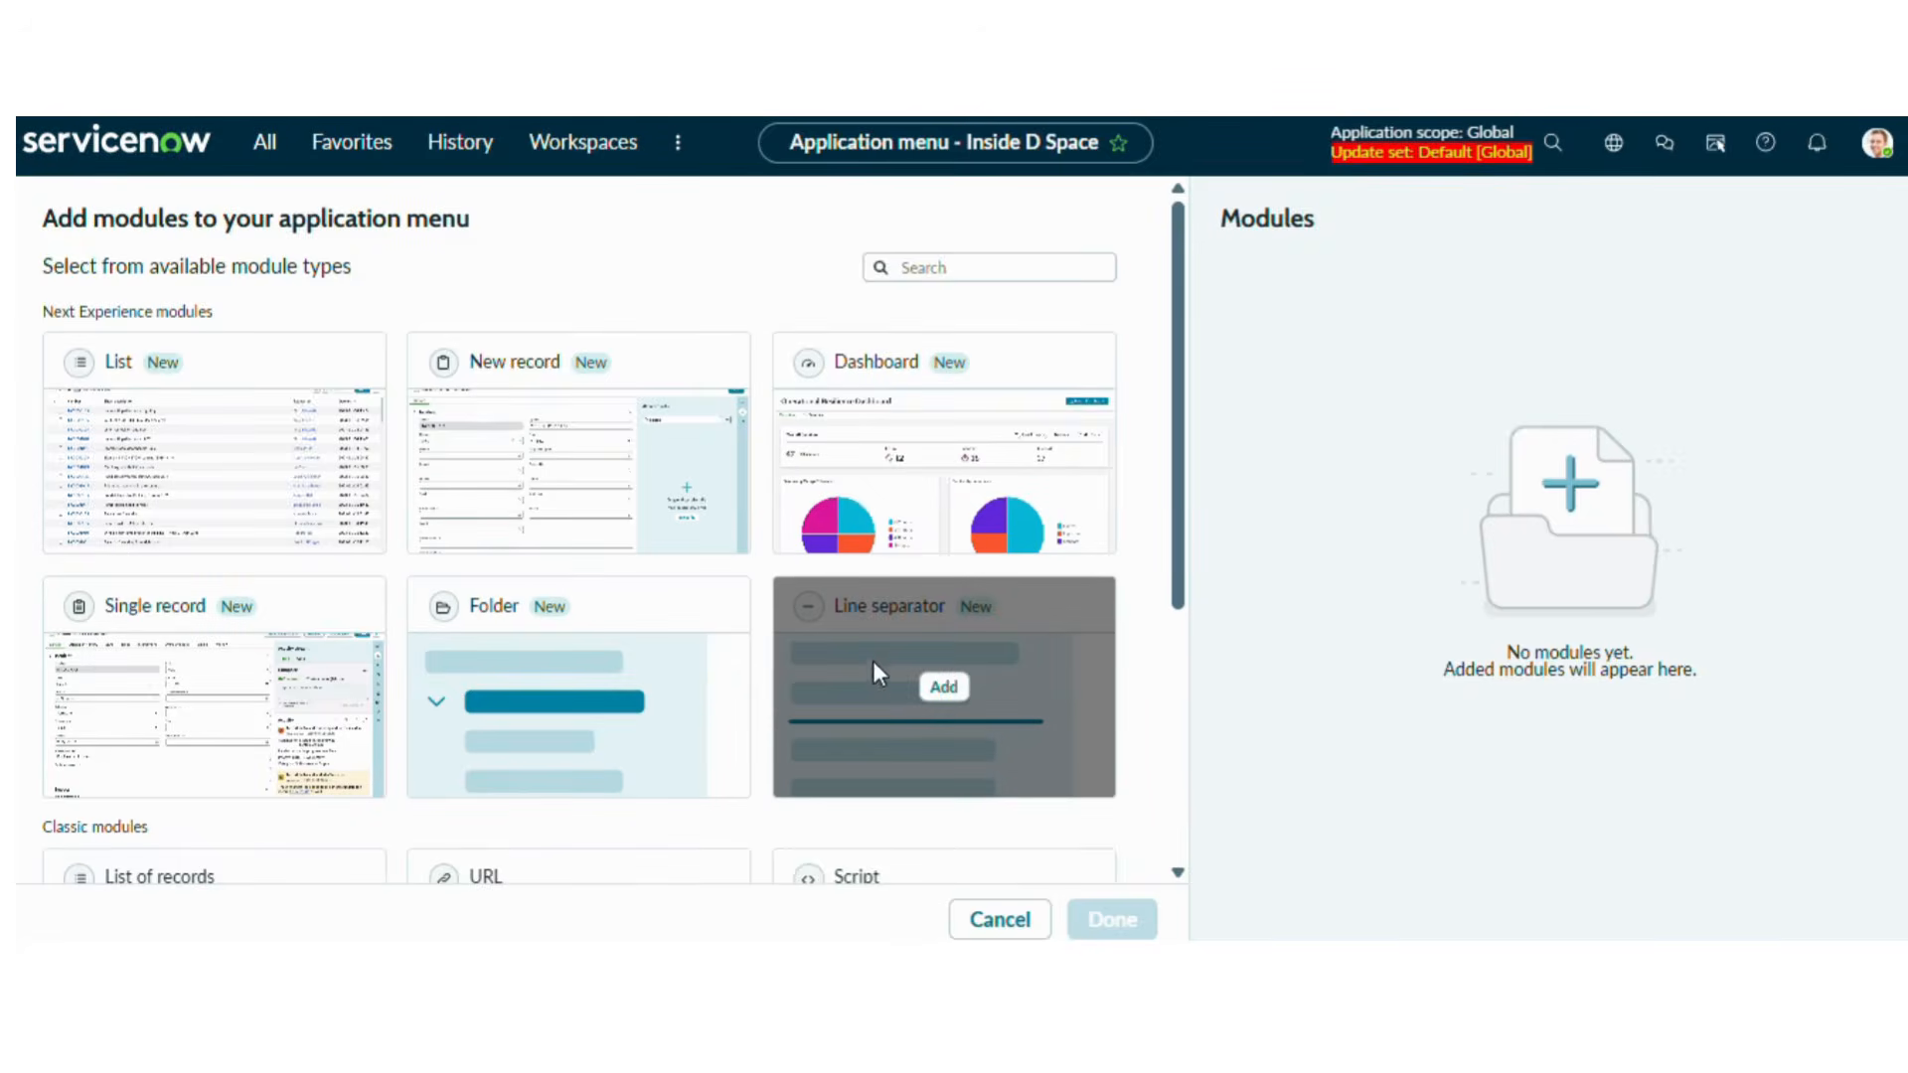
Review the available module types and add a Next Experience List module to the application menu
left_click_drag(1172, 540, 1012, 795)
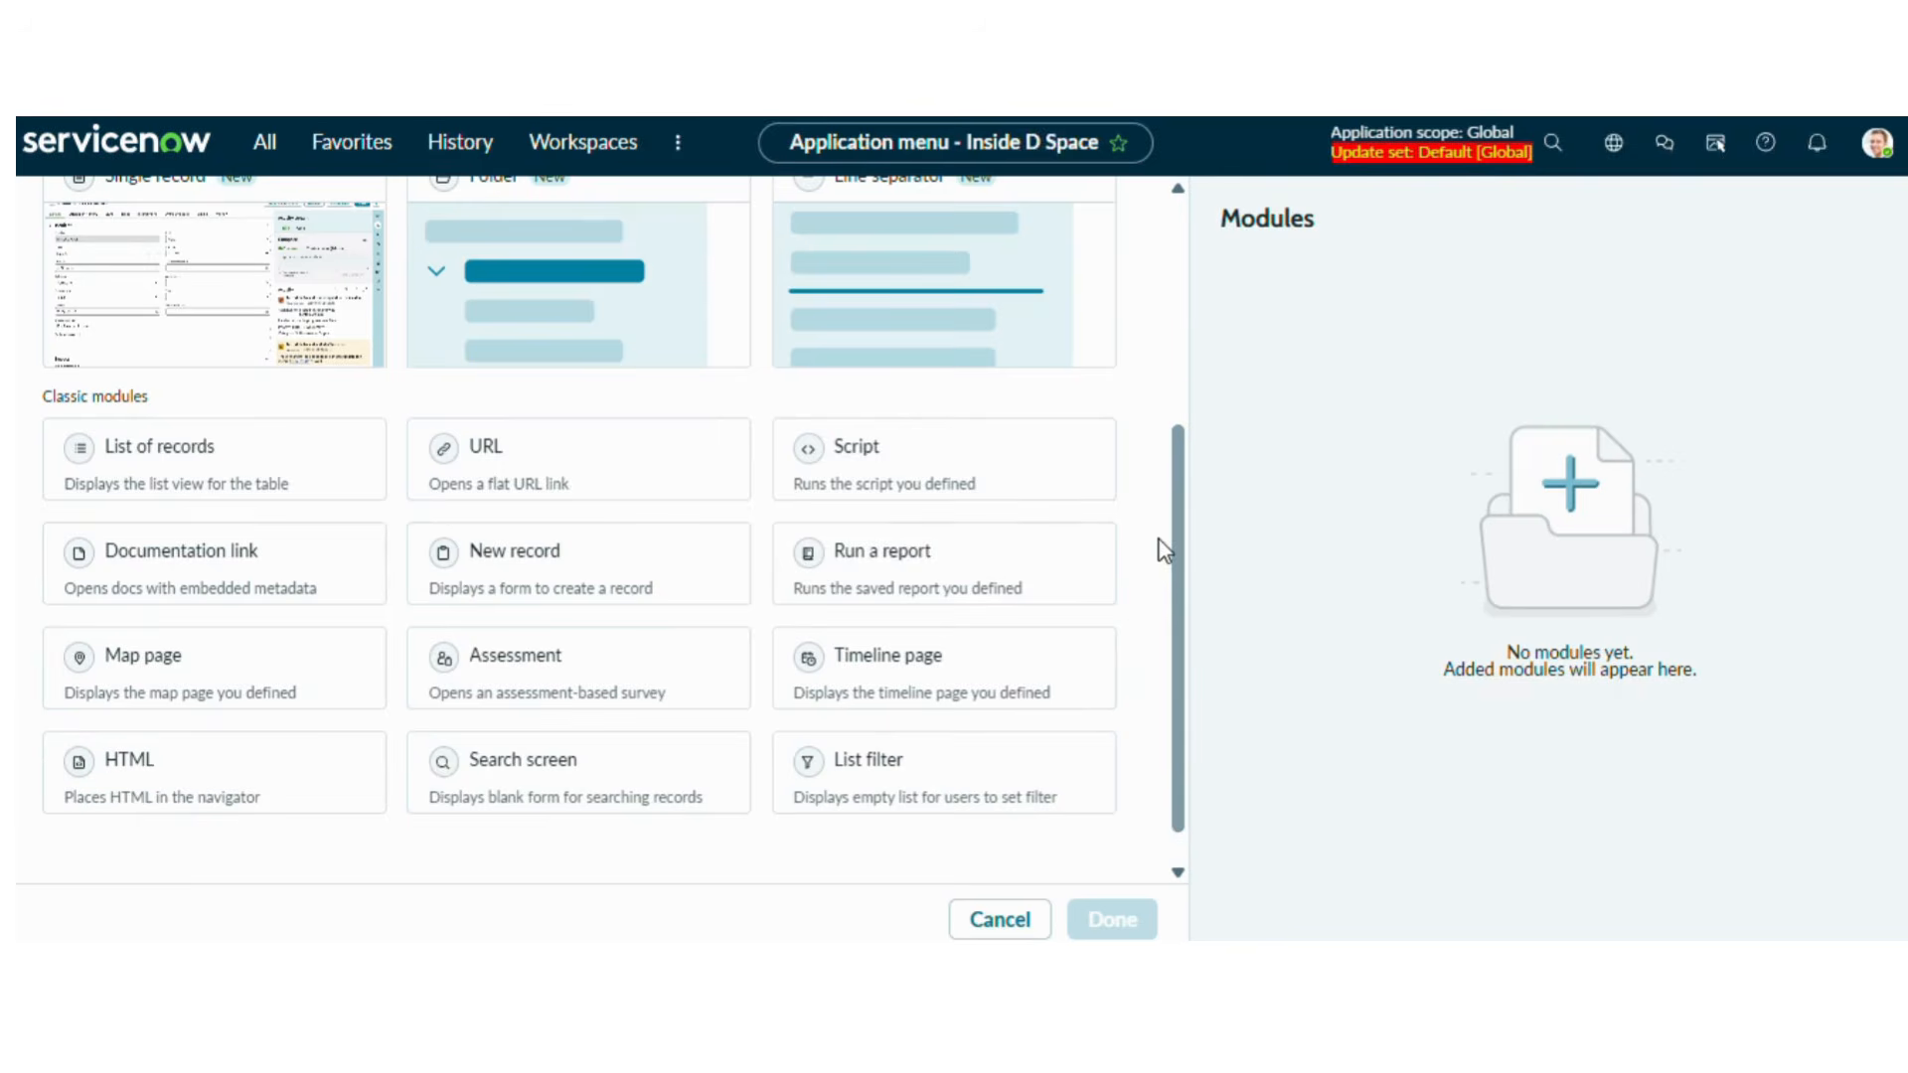
scroll(1136, 449, "up", 3)
scroll(1136, 450, "up", 2)
mouse_move(258, 461)
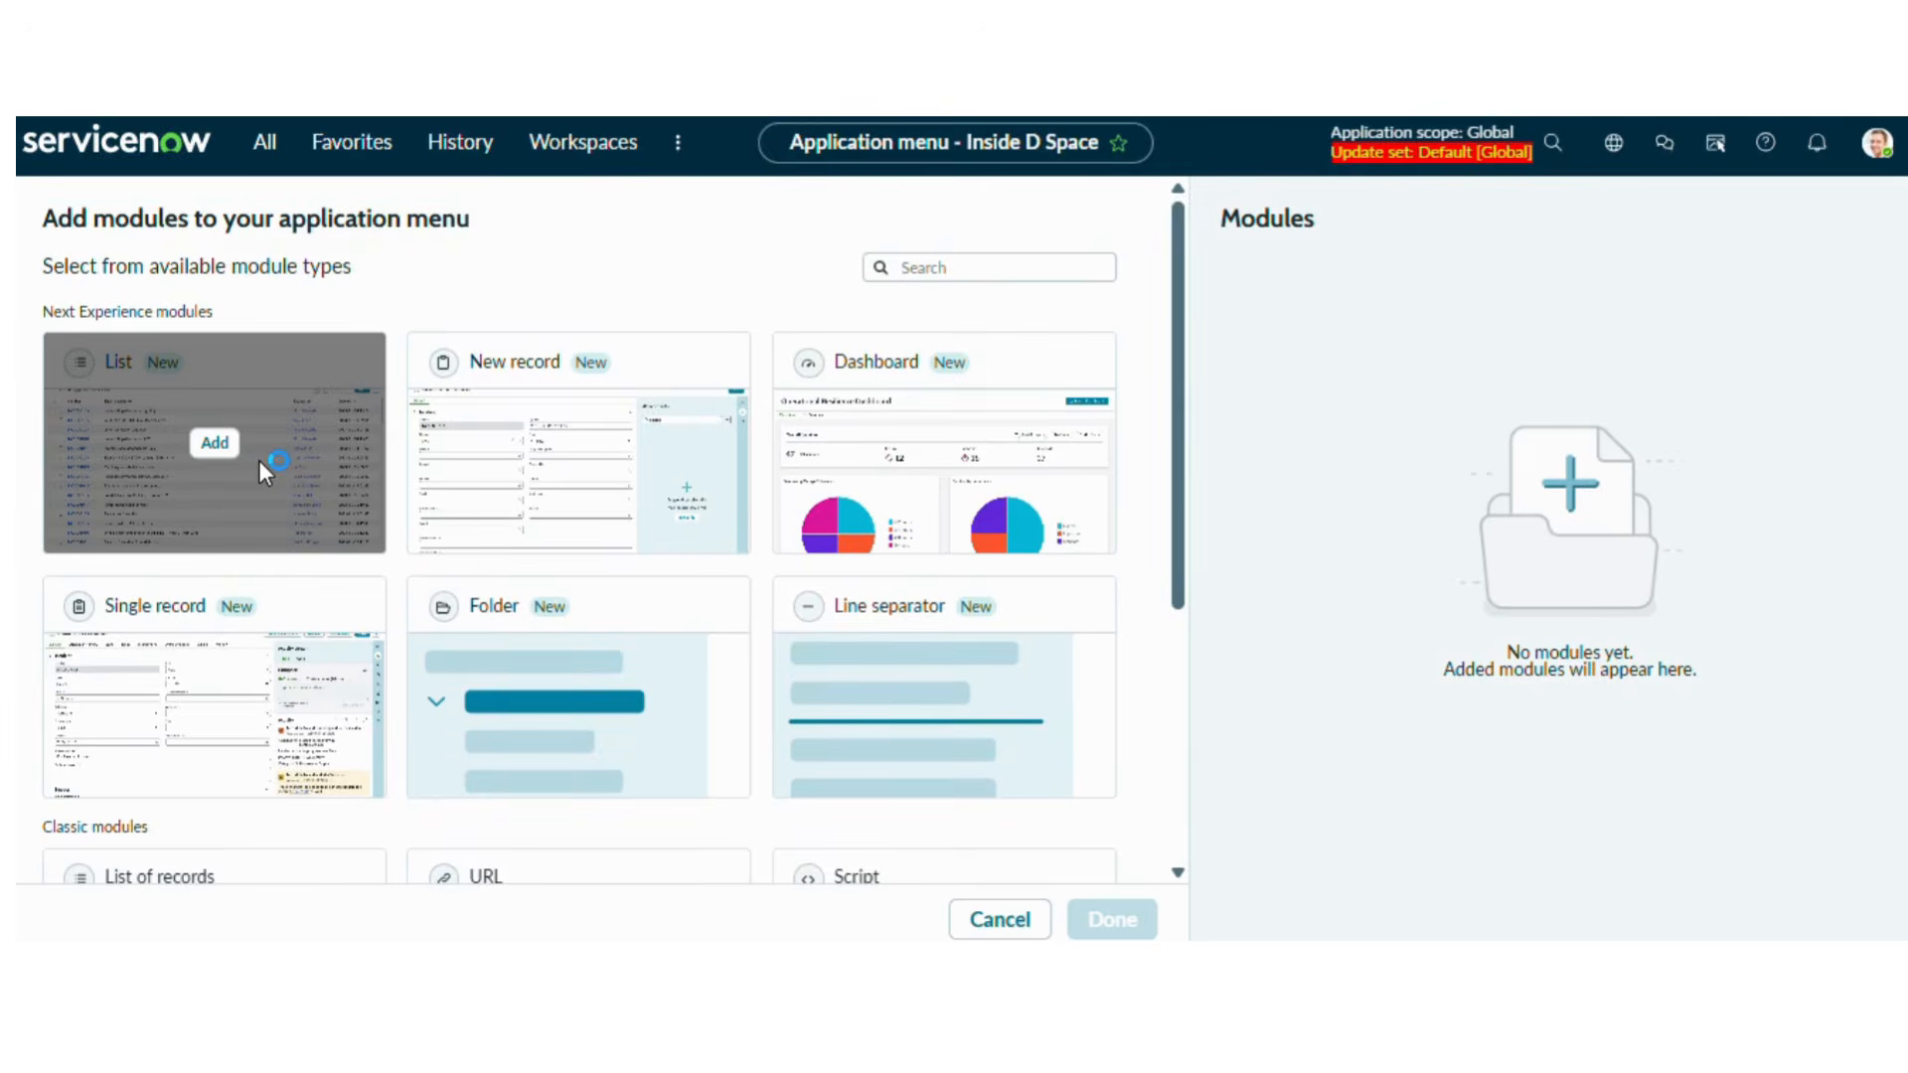
left_click(214, 444)
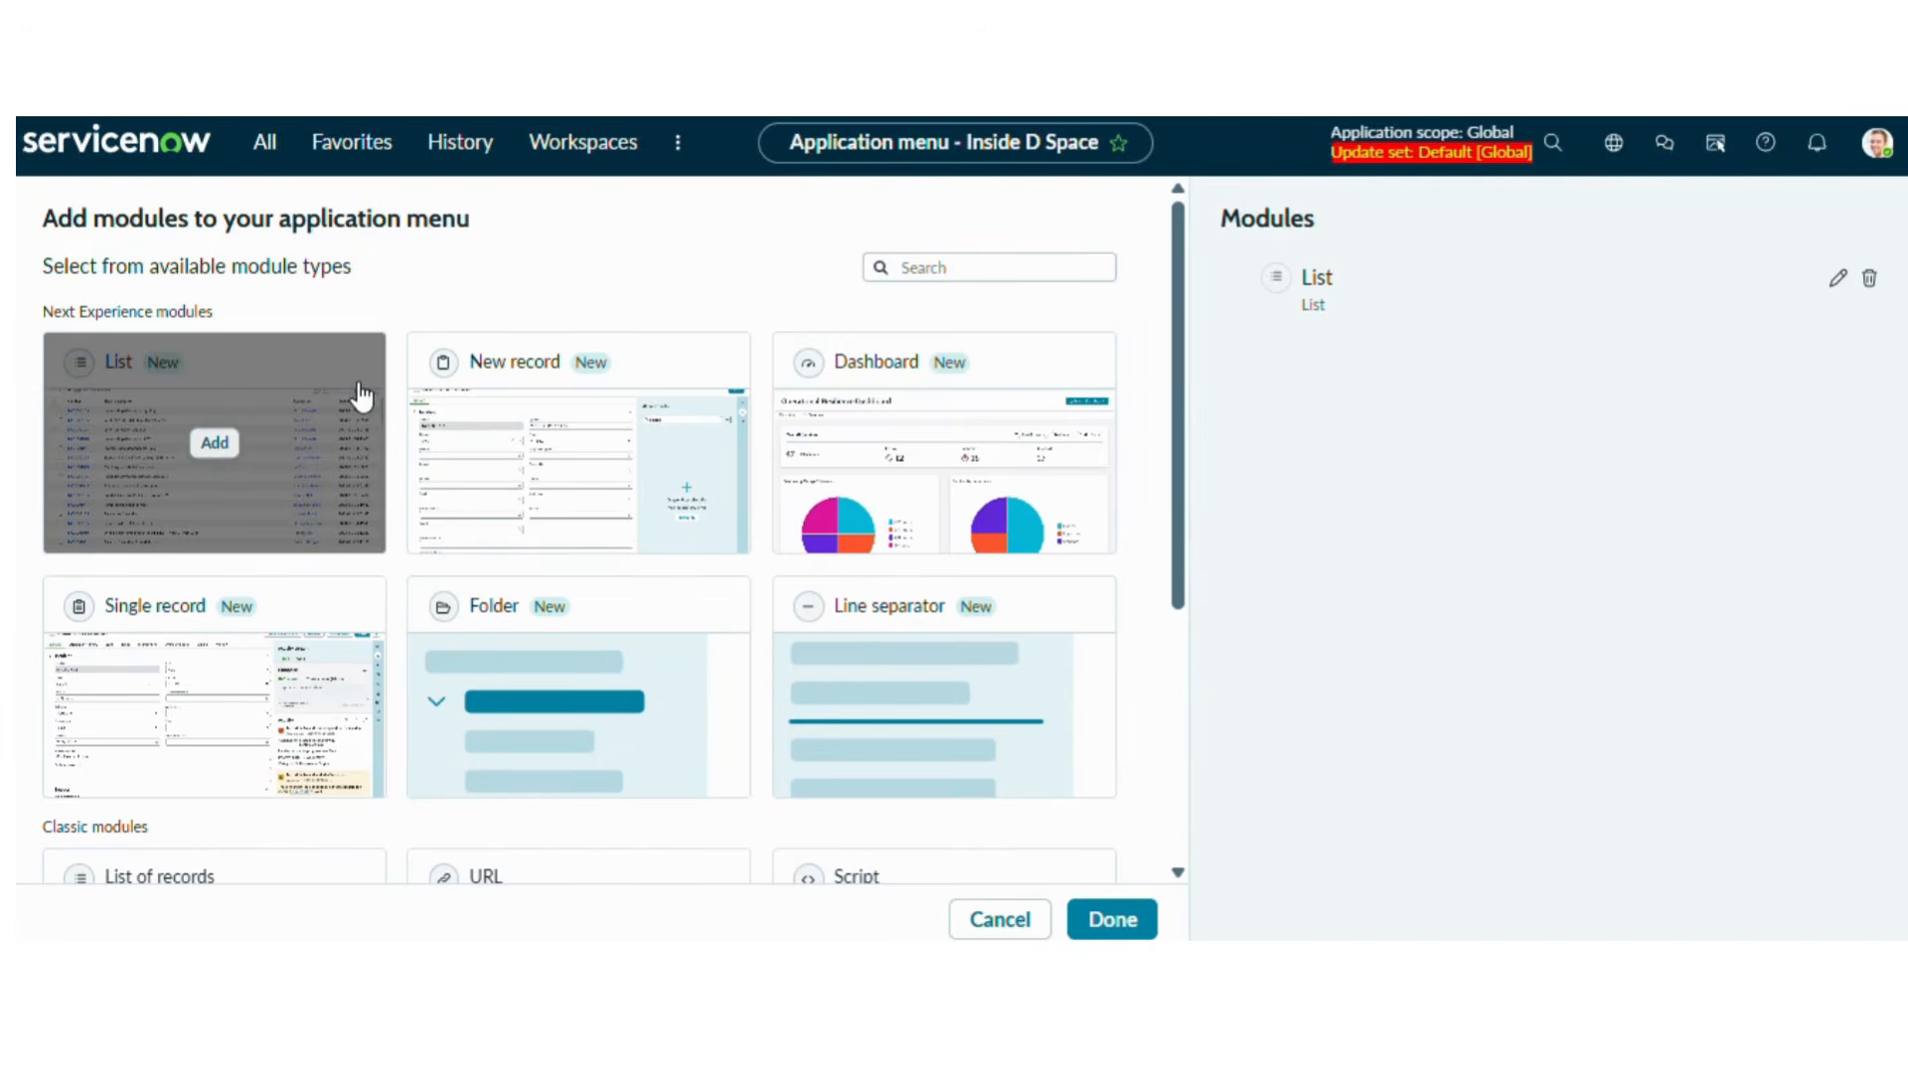
Open the new List module for editing and name it Inside D space List
left_click(1838, 279)
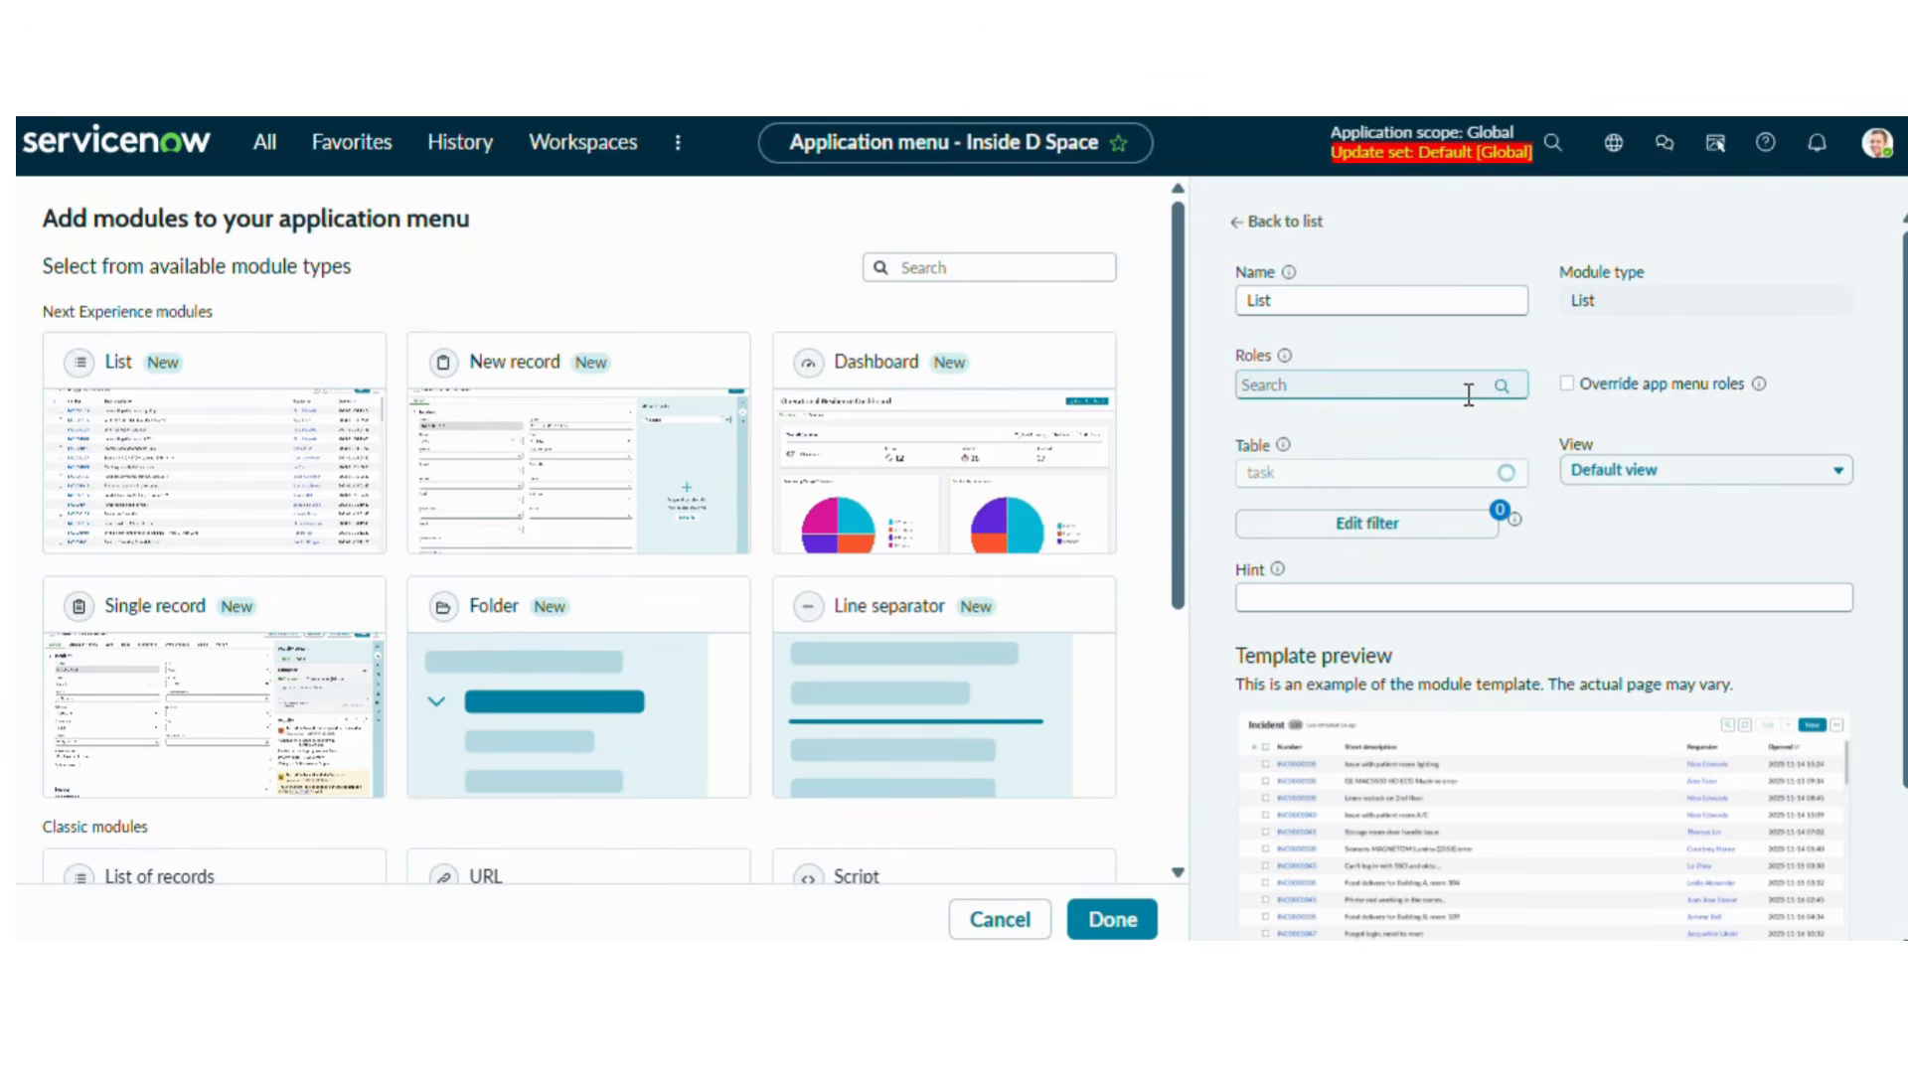
left_click(1297, 388)
left_click(1593, 293)
left_click(1470, 298)
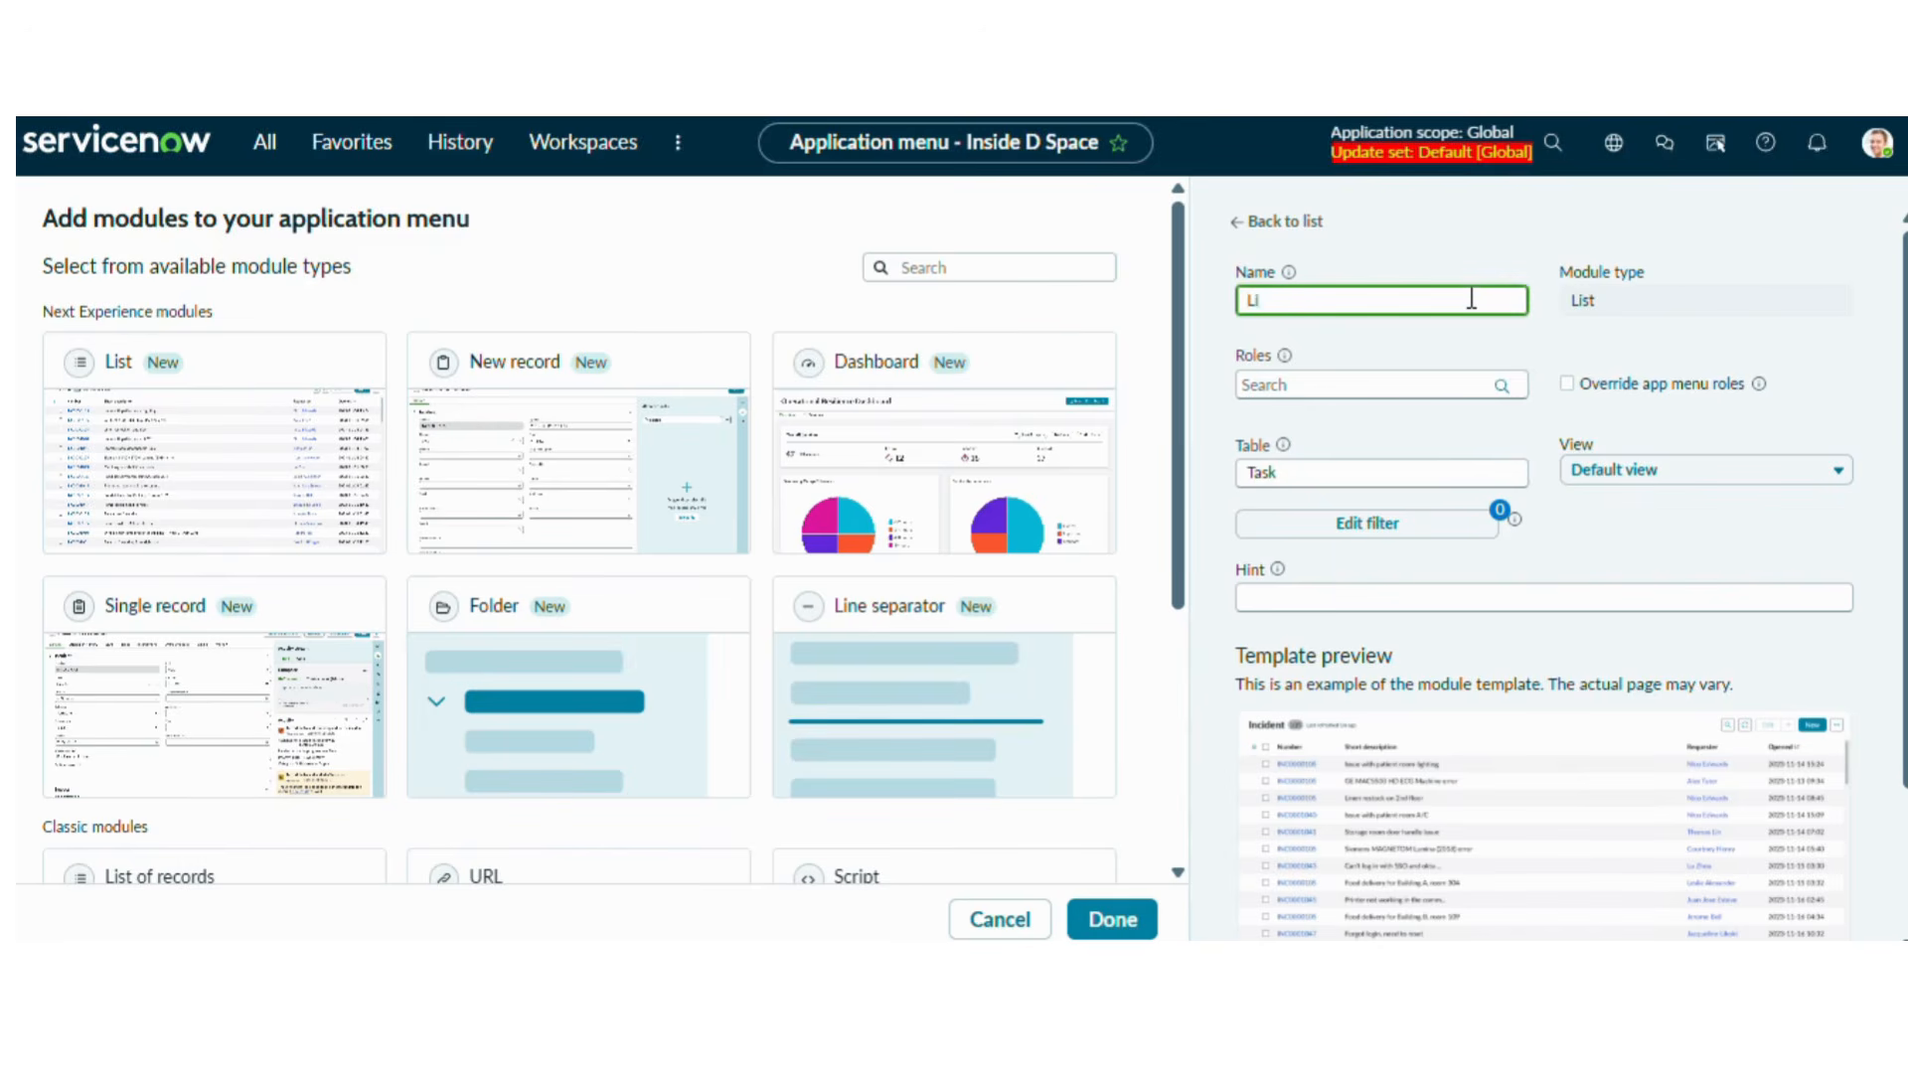
type("Inside D space List")
Enable overriding the app menu roles for the list module and set its table to Incident
left_click(1377, 386)
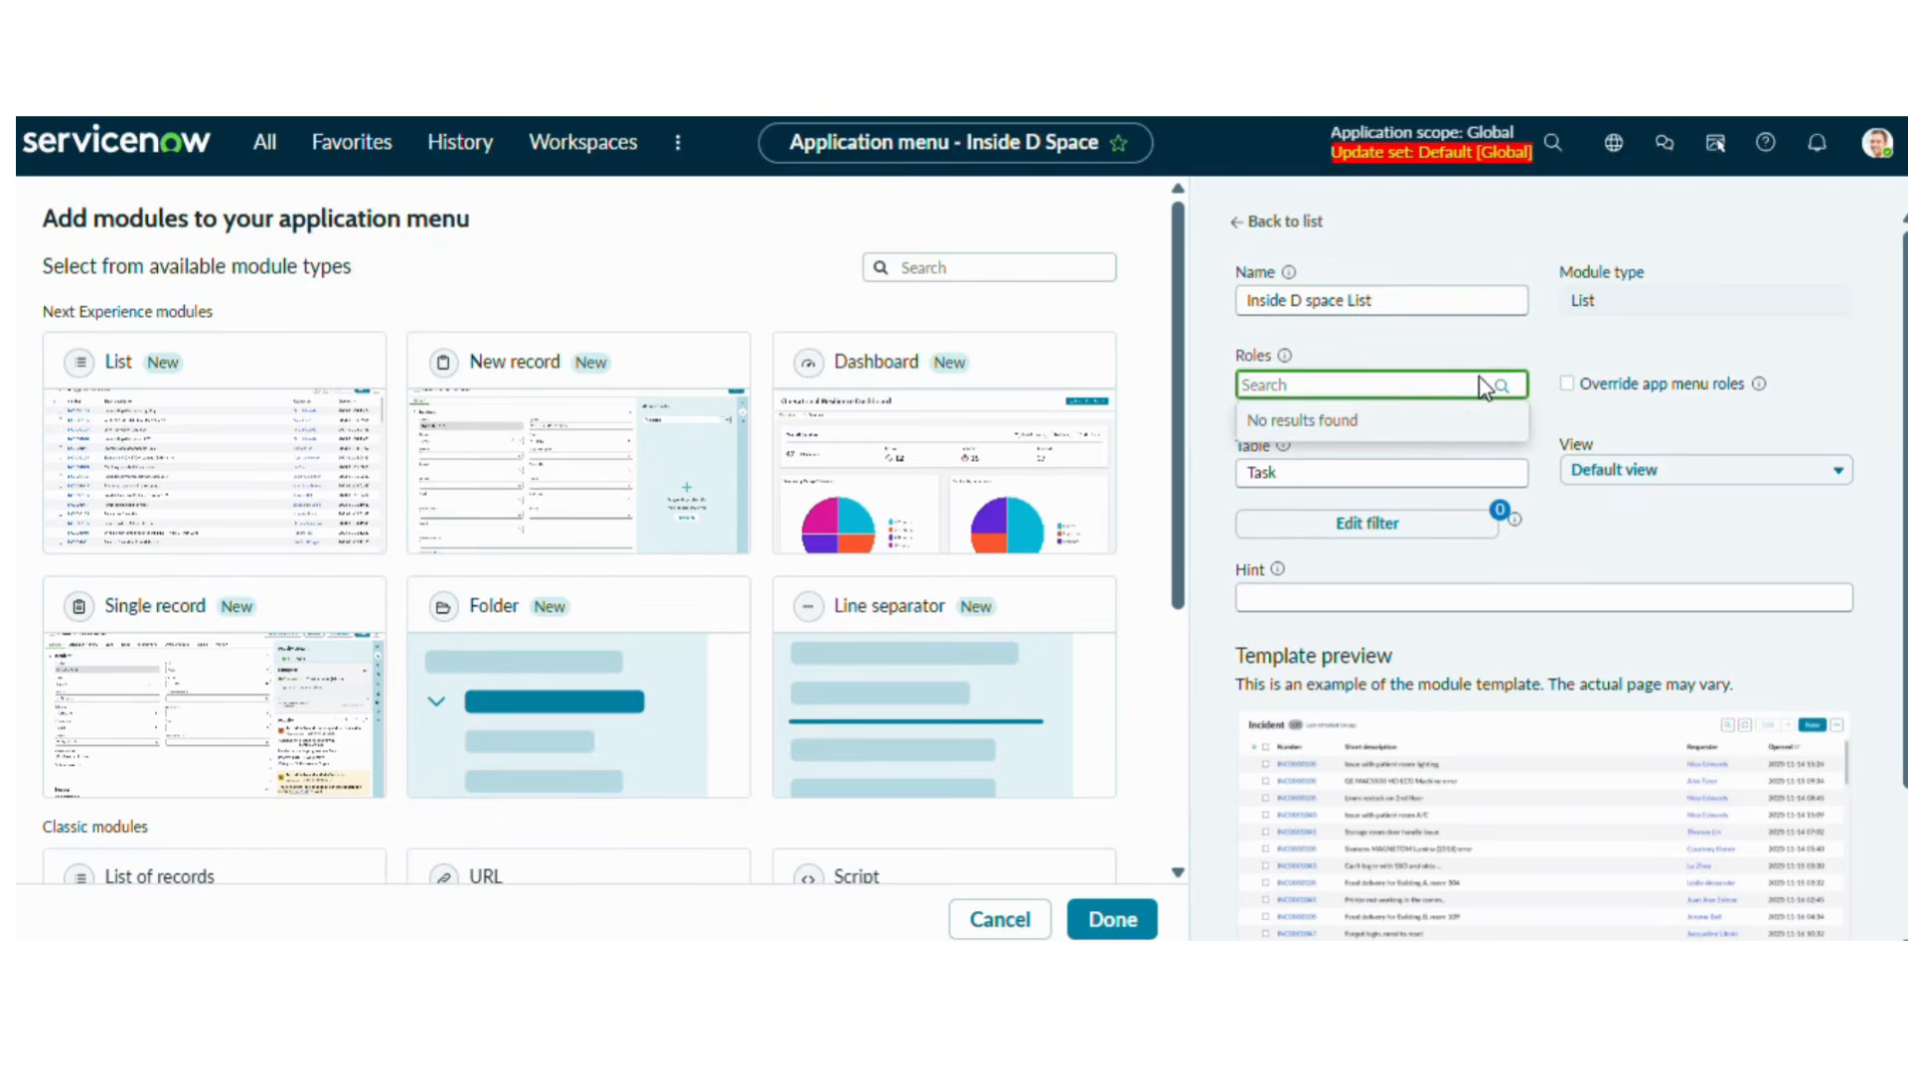
left_click(1578, 386)
left_click(1336, 473)
key("ctrl+a")
type("incident")
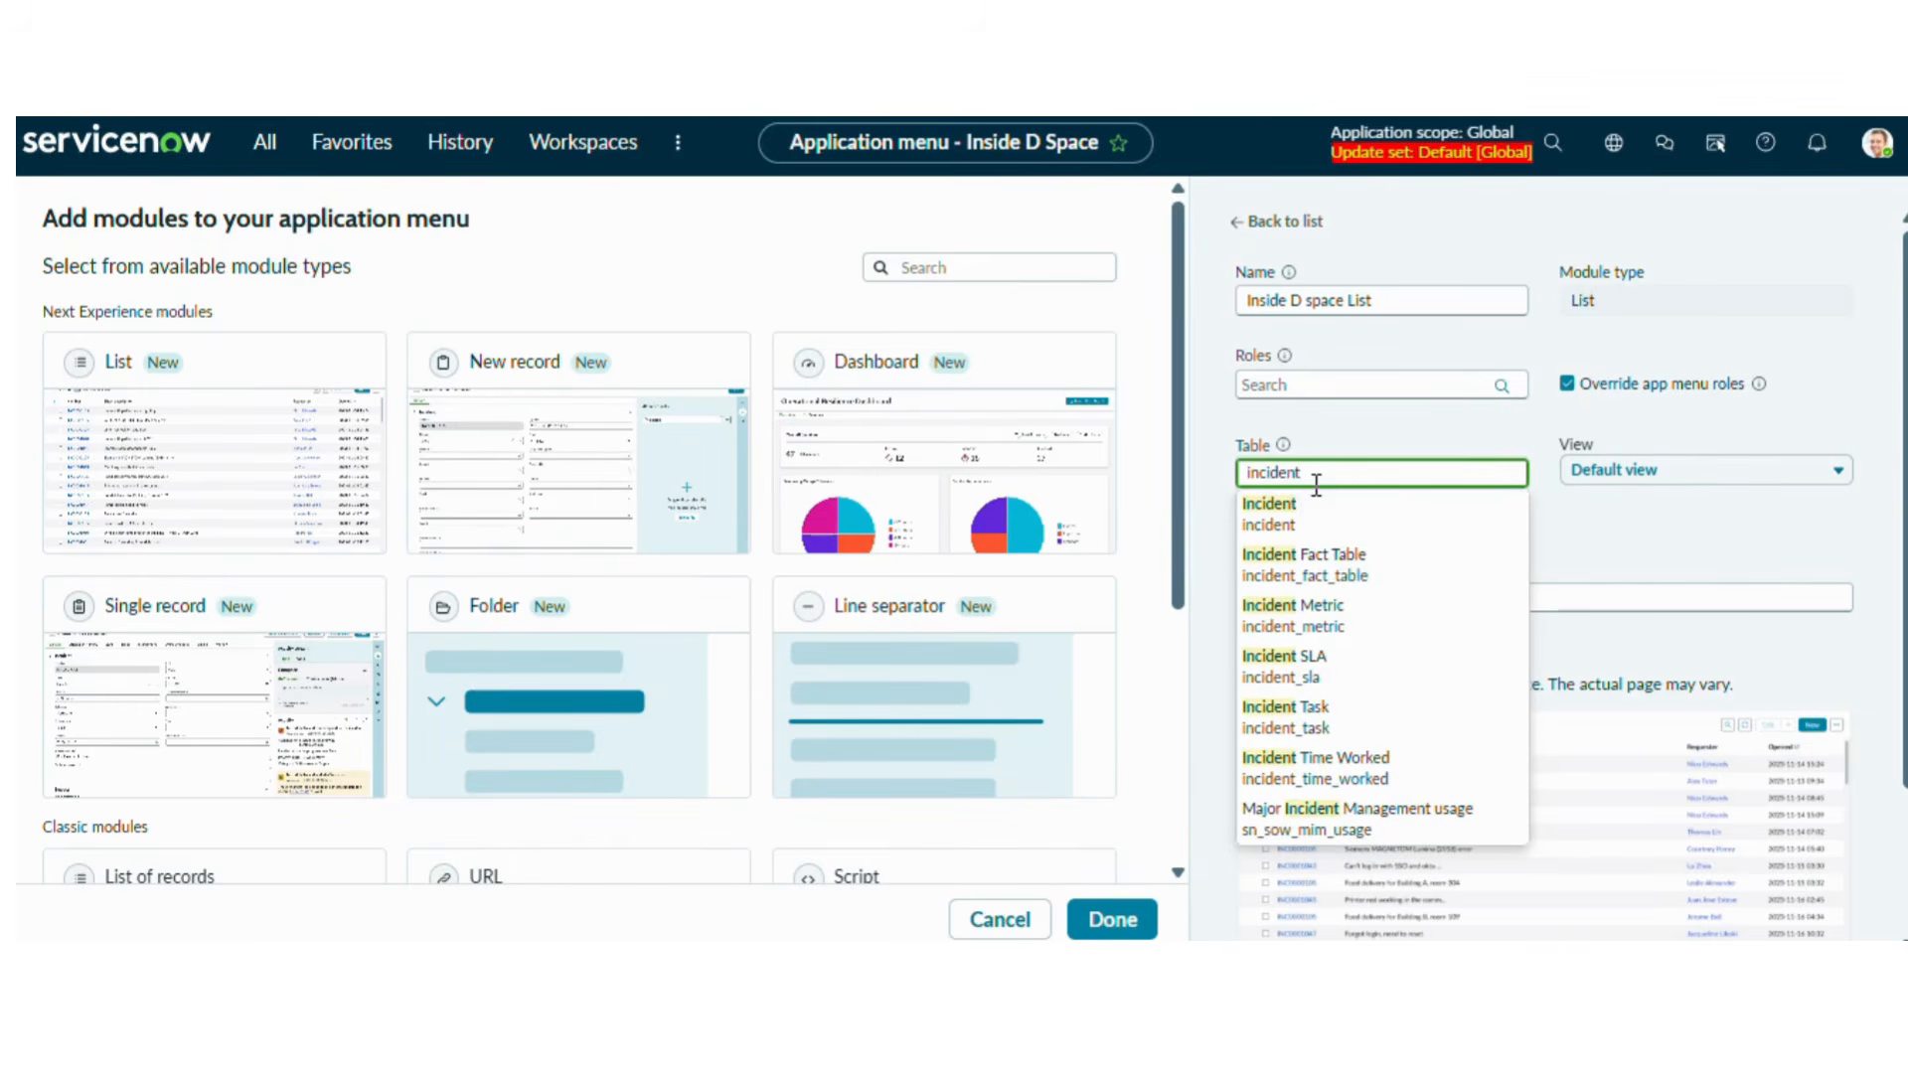
left_click(1310, 512)
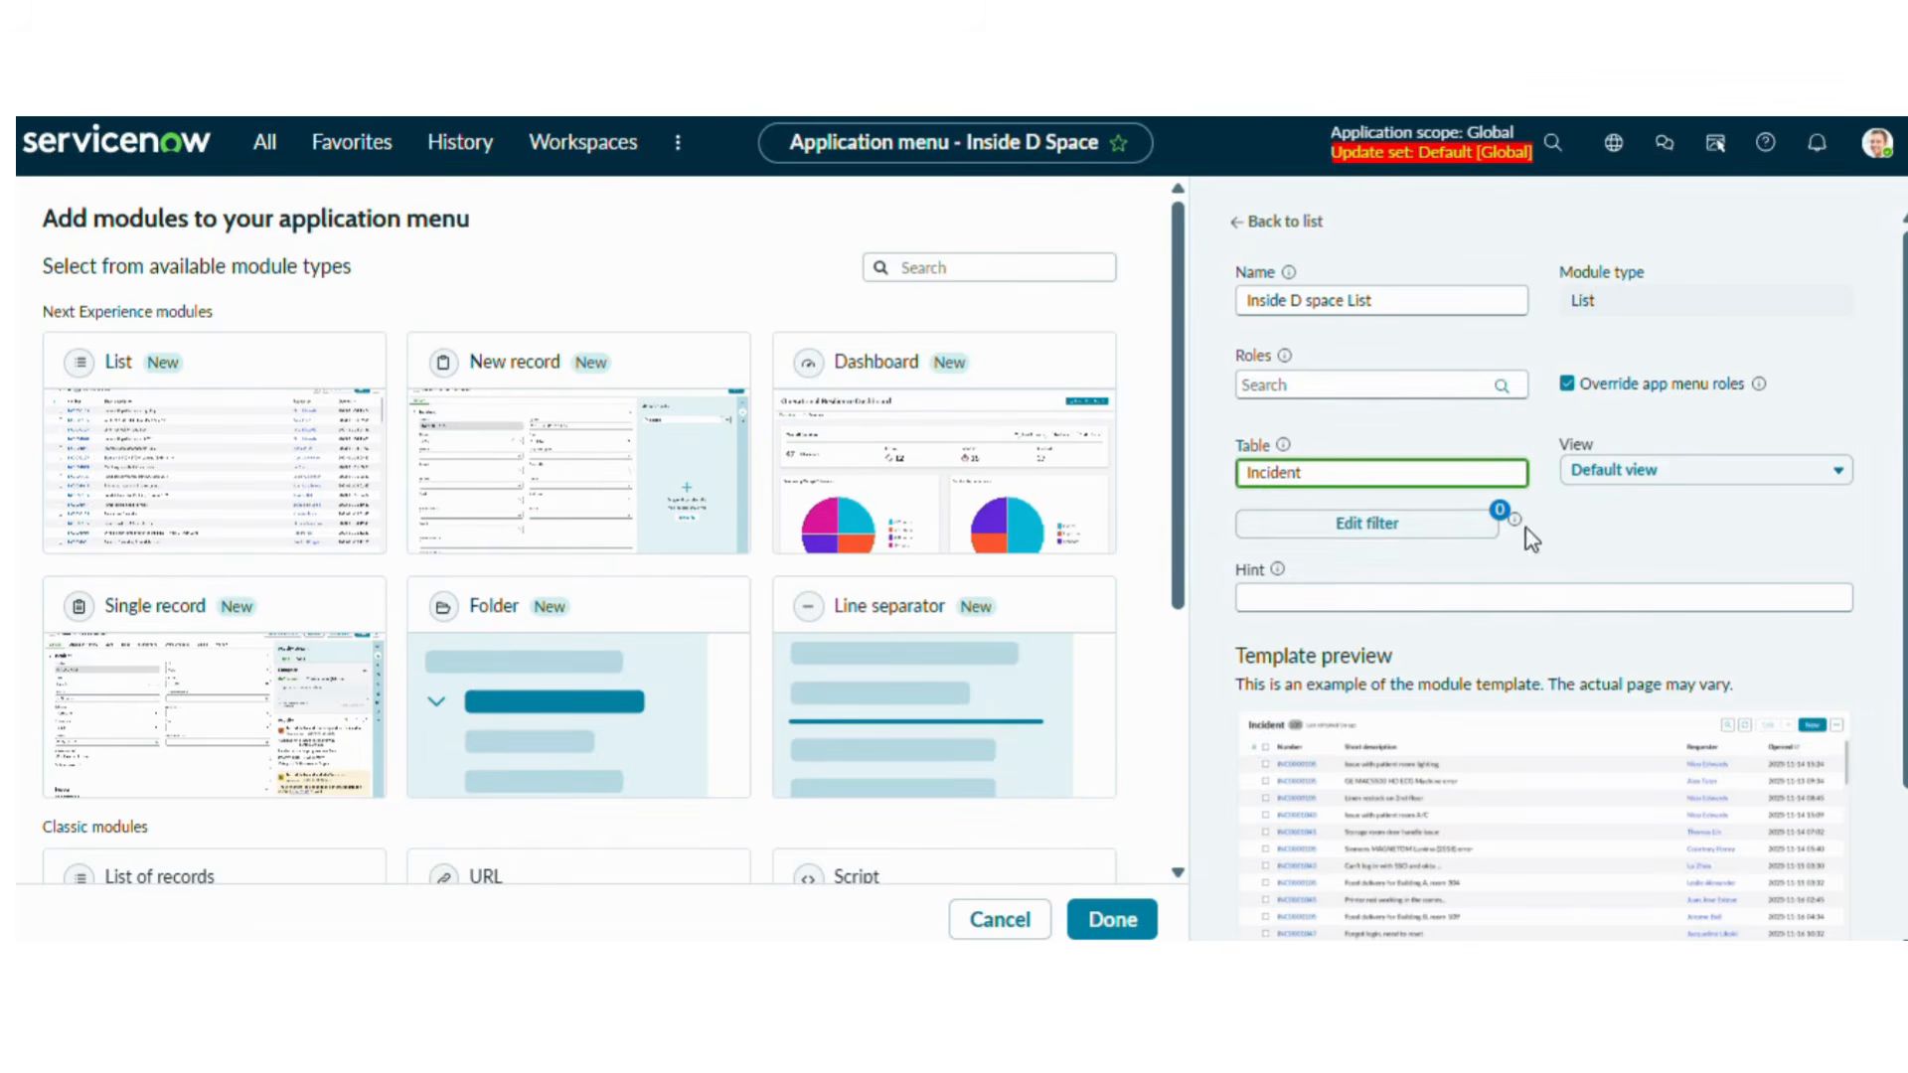
Apply a filter to the list module with the condition State is New
left_click(1382, 533)
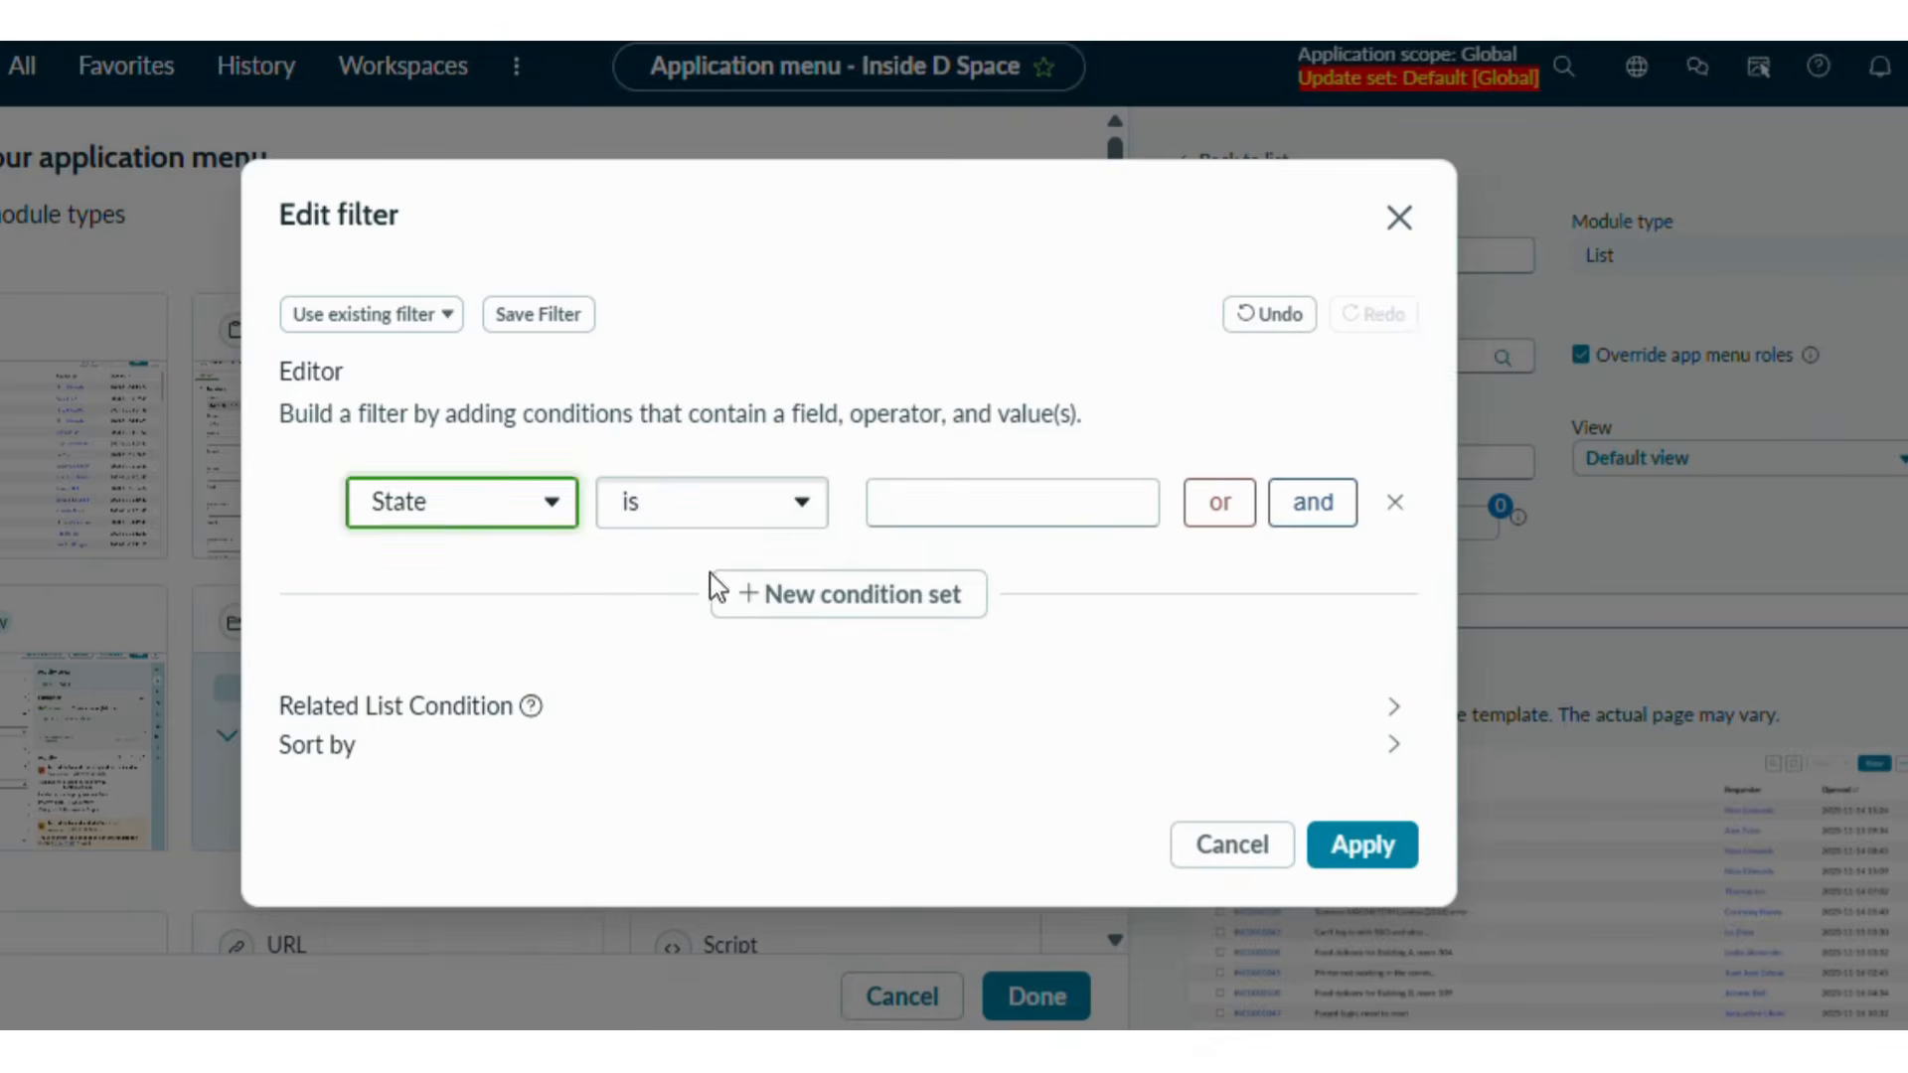
left_click(1053, 516)
type("a")
key("BackSpace")
type("w")
left_click(934, 596)
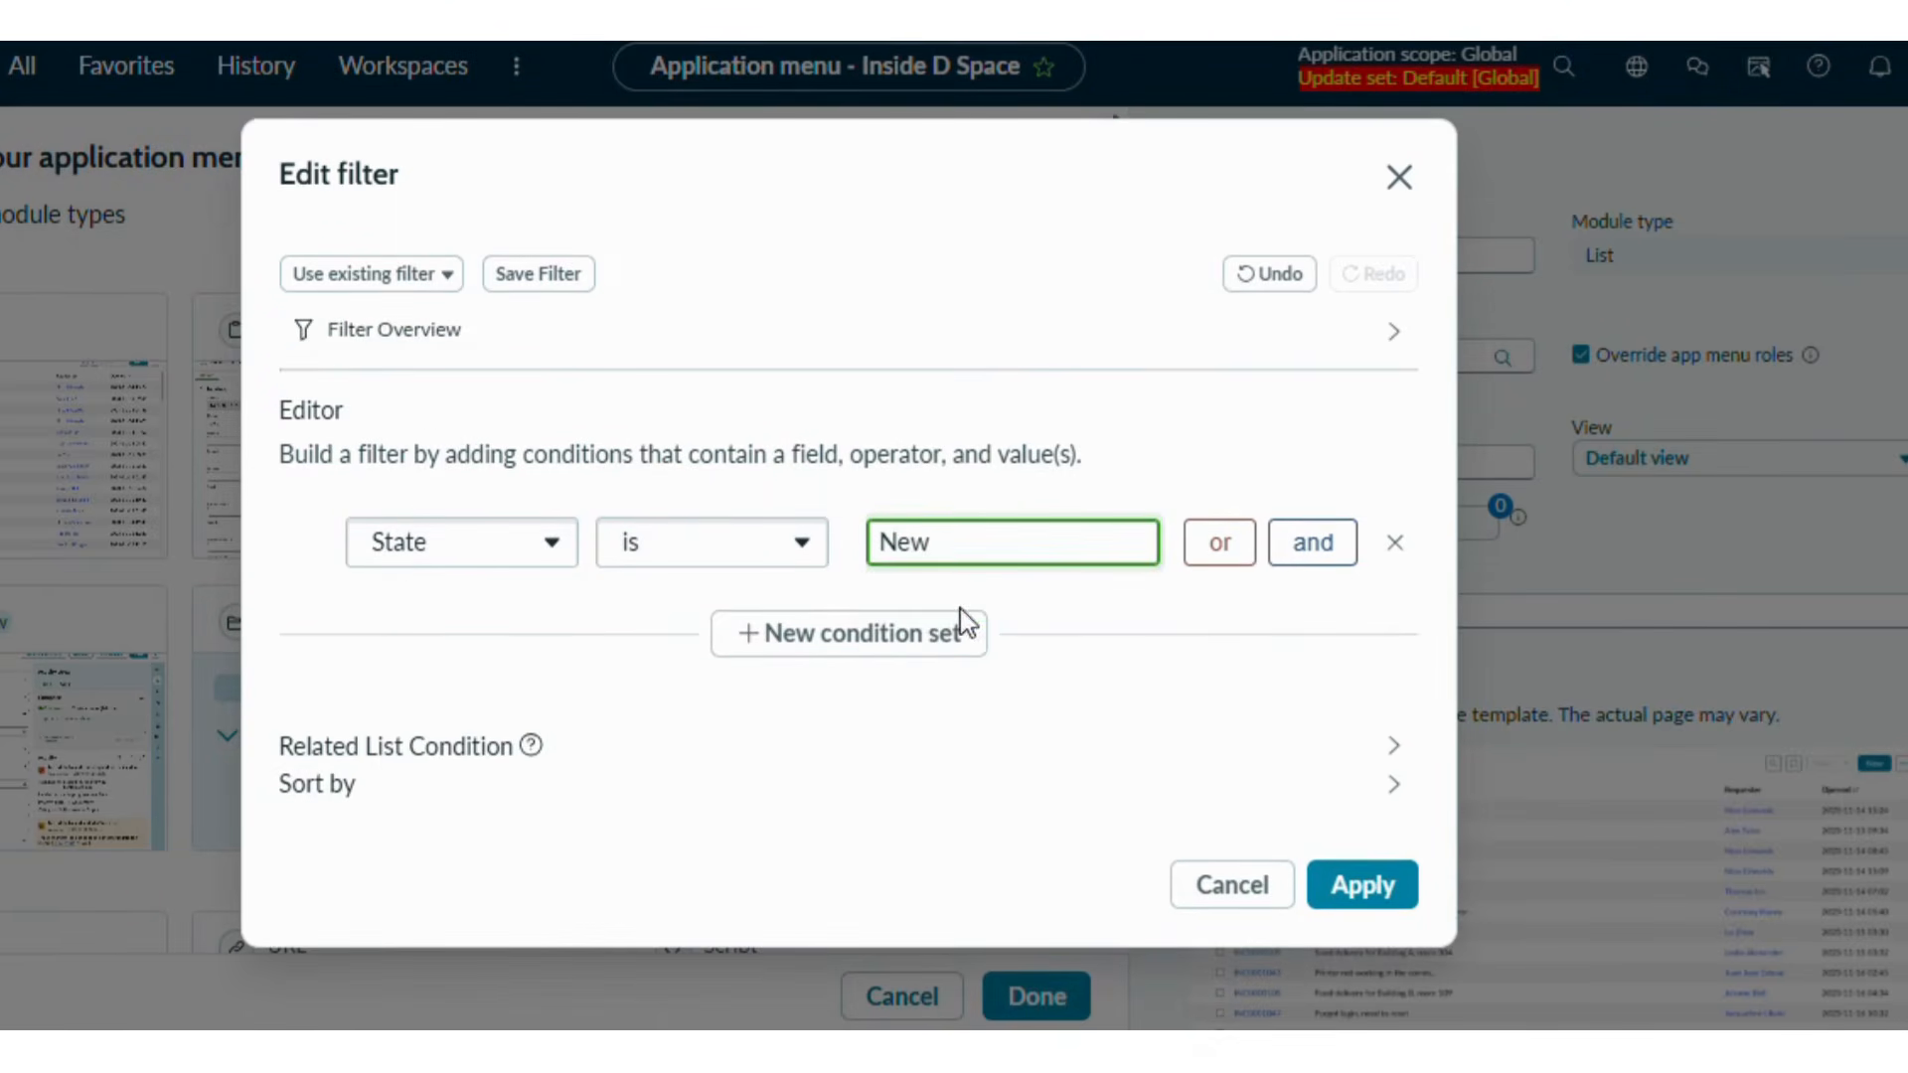
left_click(1360, 885)
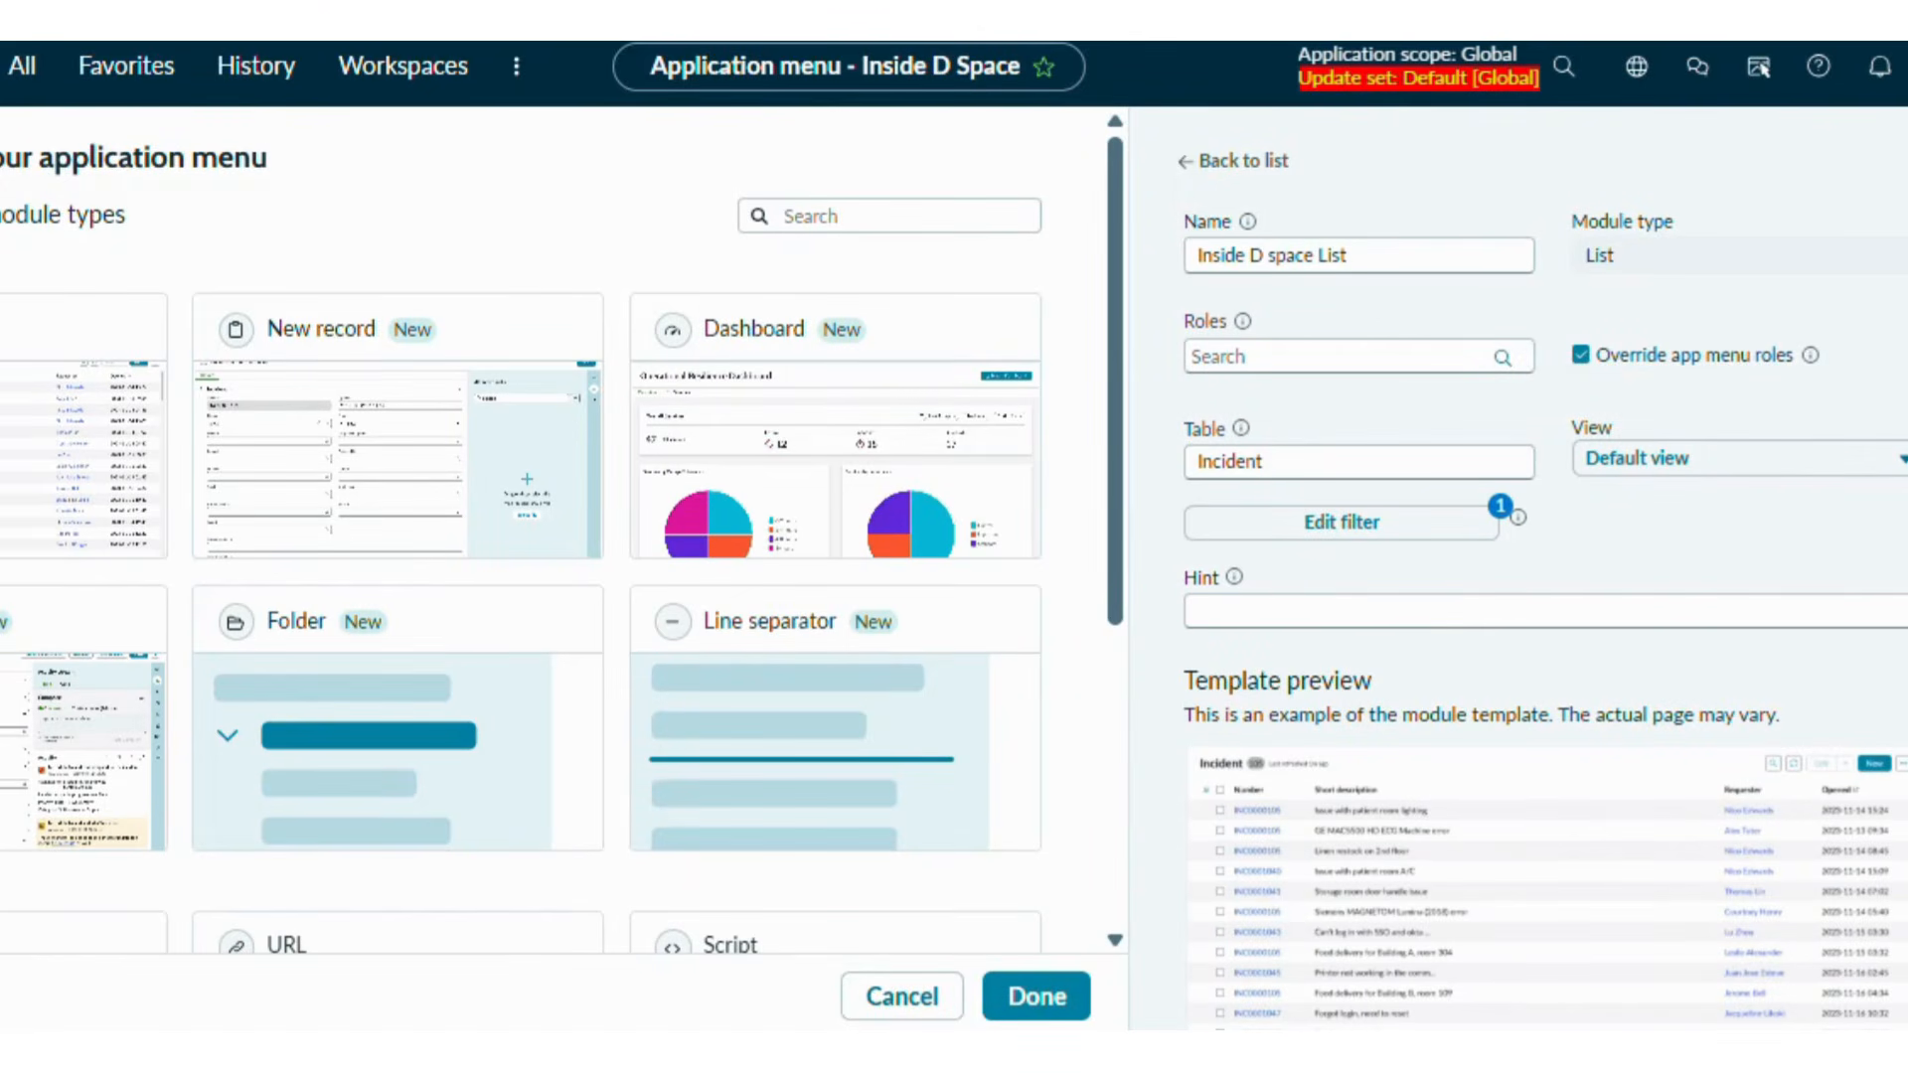
Add a Folder module to the application menu and name it Inside D Space Folder
scroll(1545, 581, "down", 3)
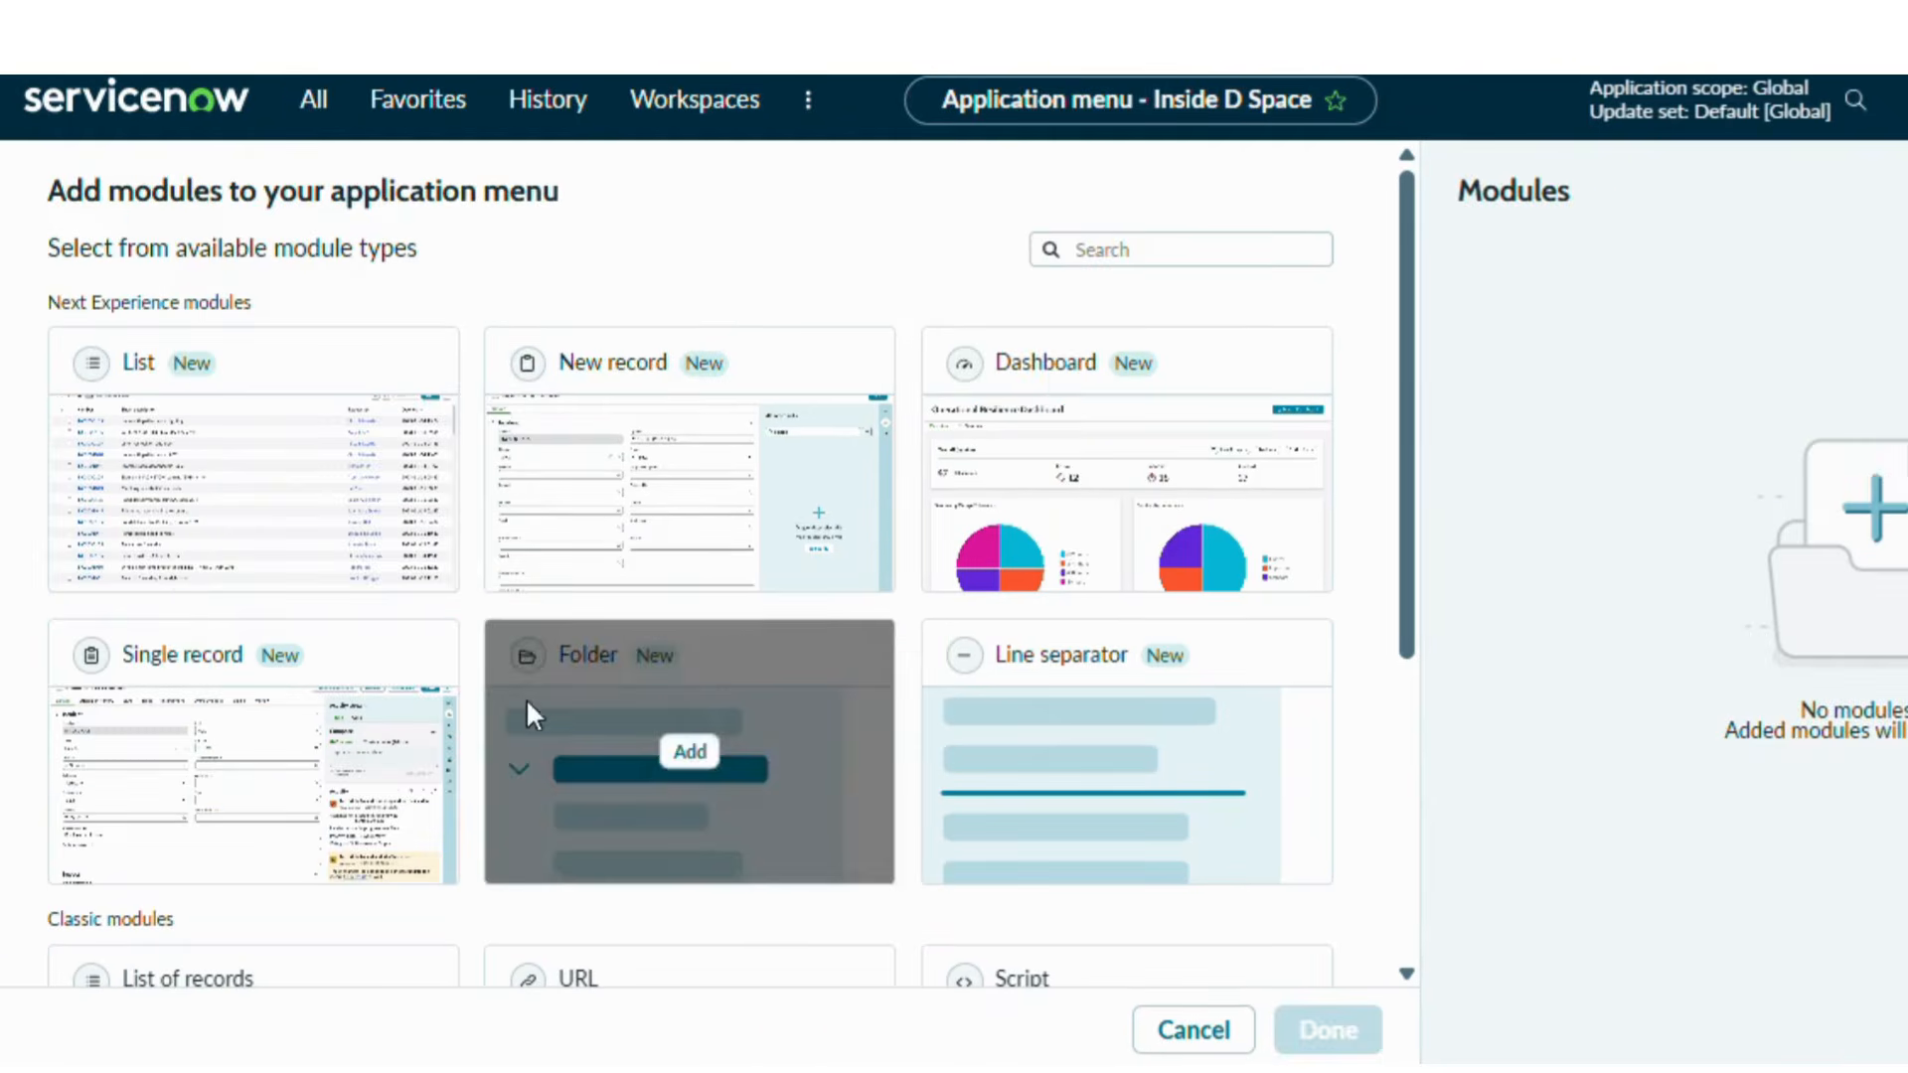
left_click(693, 763)
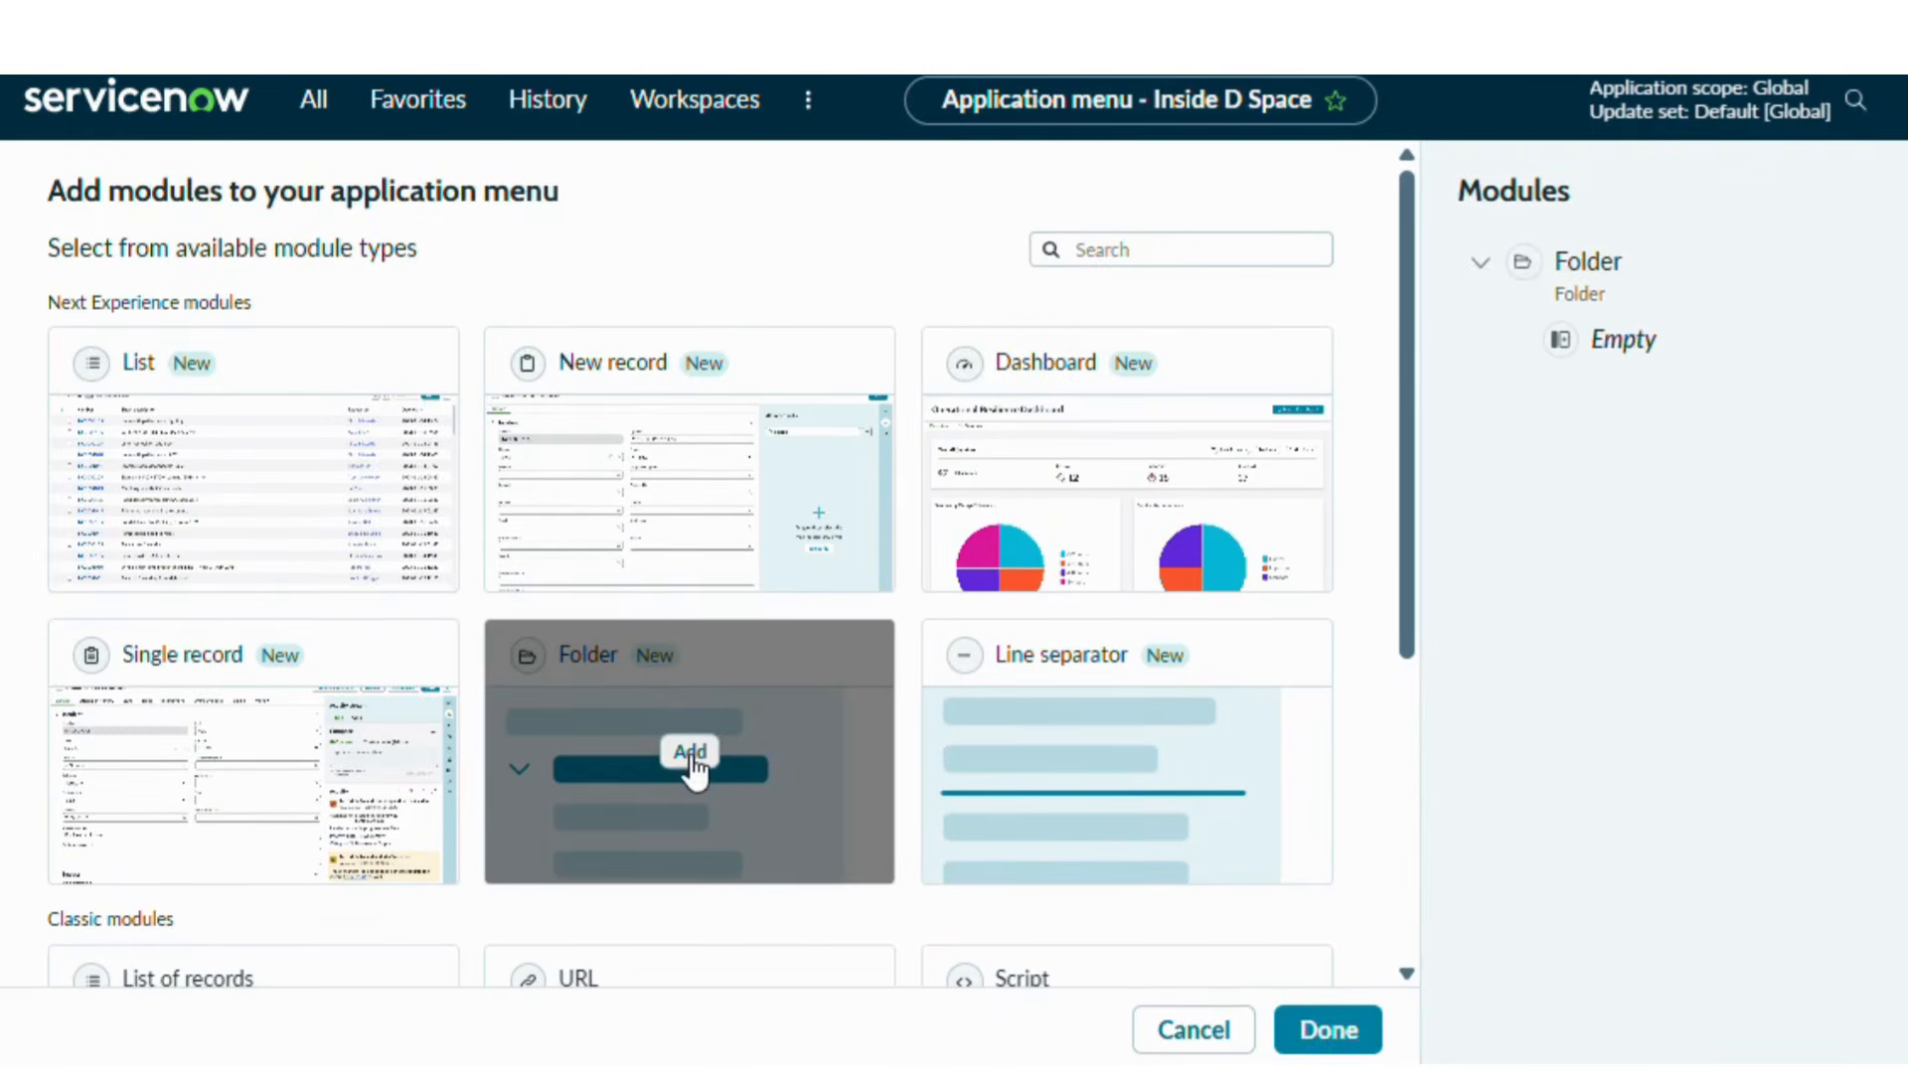
left_click(1593, 263)
double_click(1580, 288)
type("Inside D Space Folder")
left_click(1885, 388)
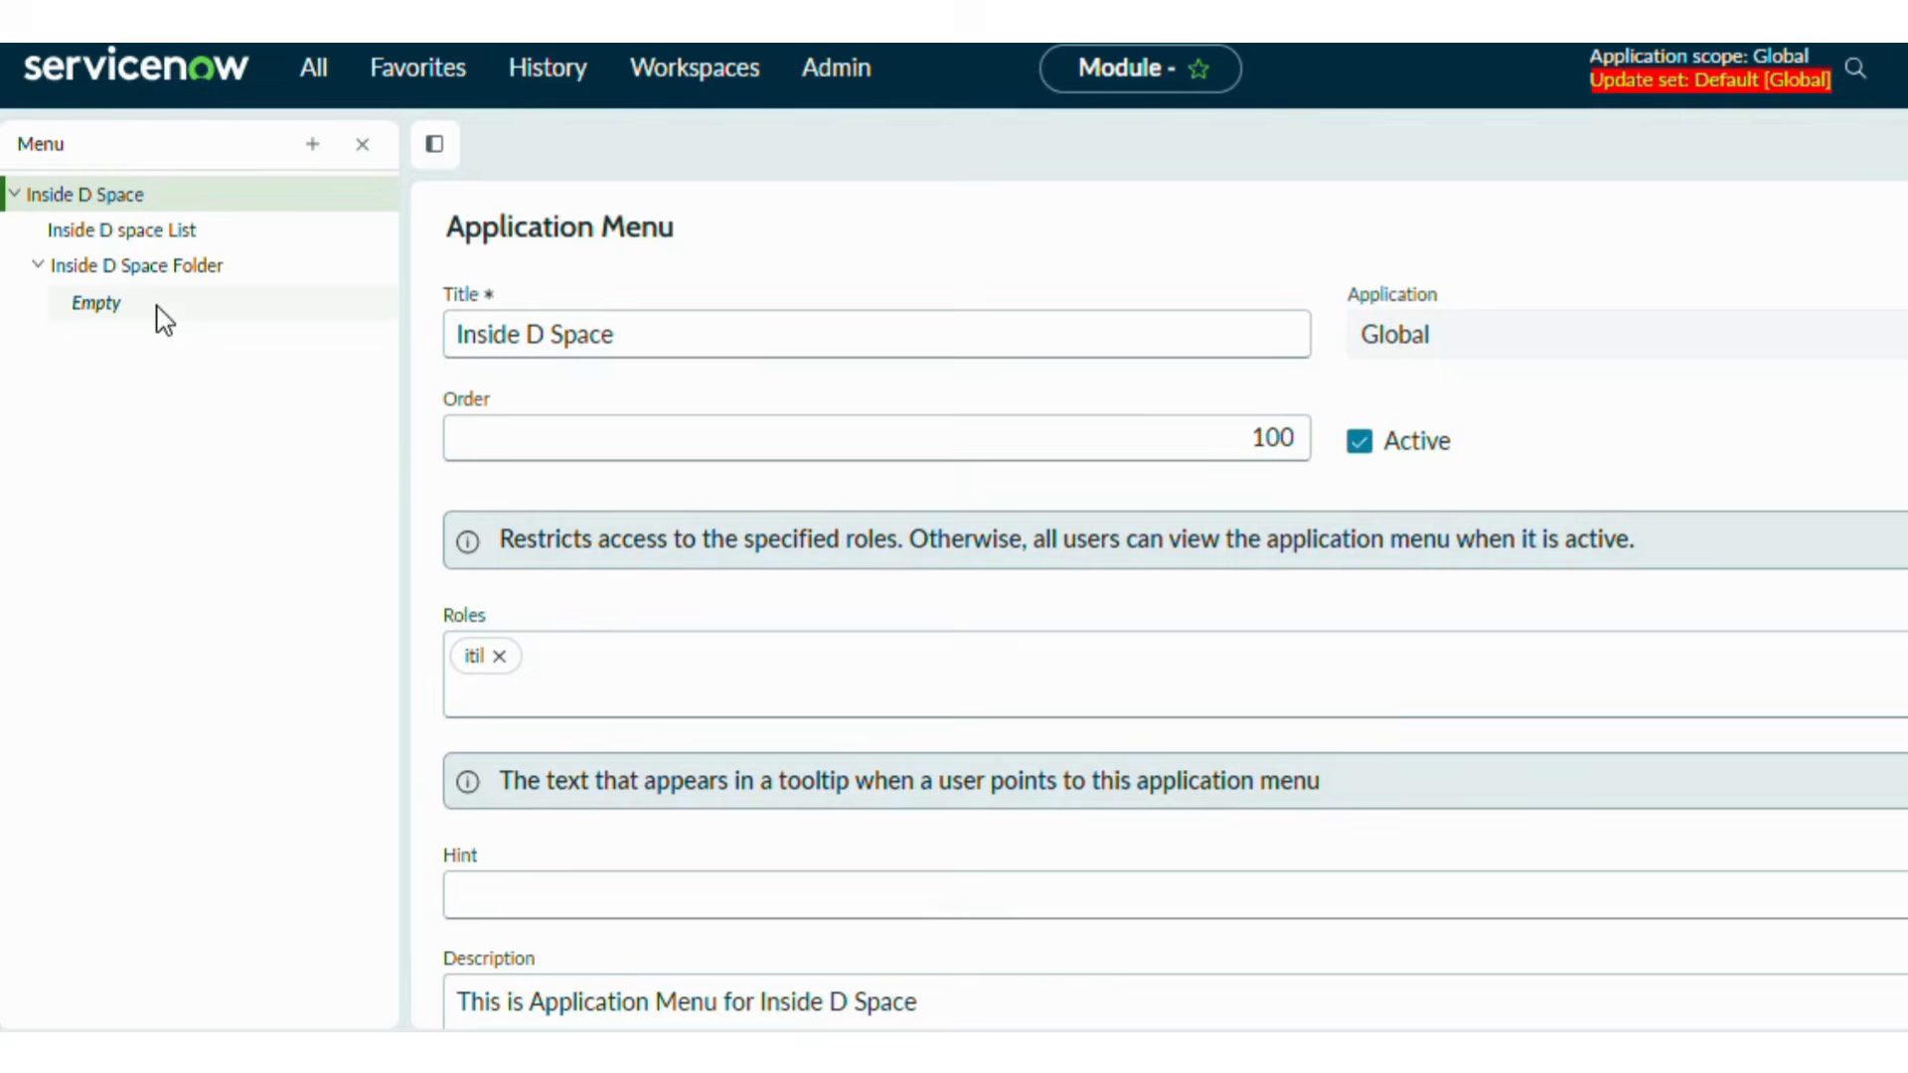
Add a classic List of records module and a line separator, and finish adding these modules
left_click(314, 147)
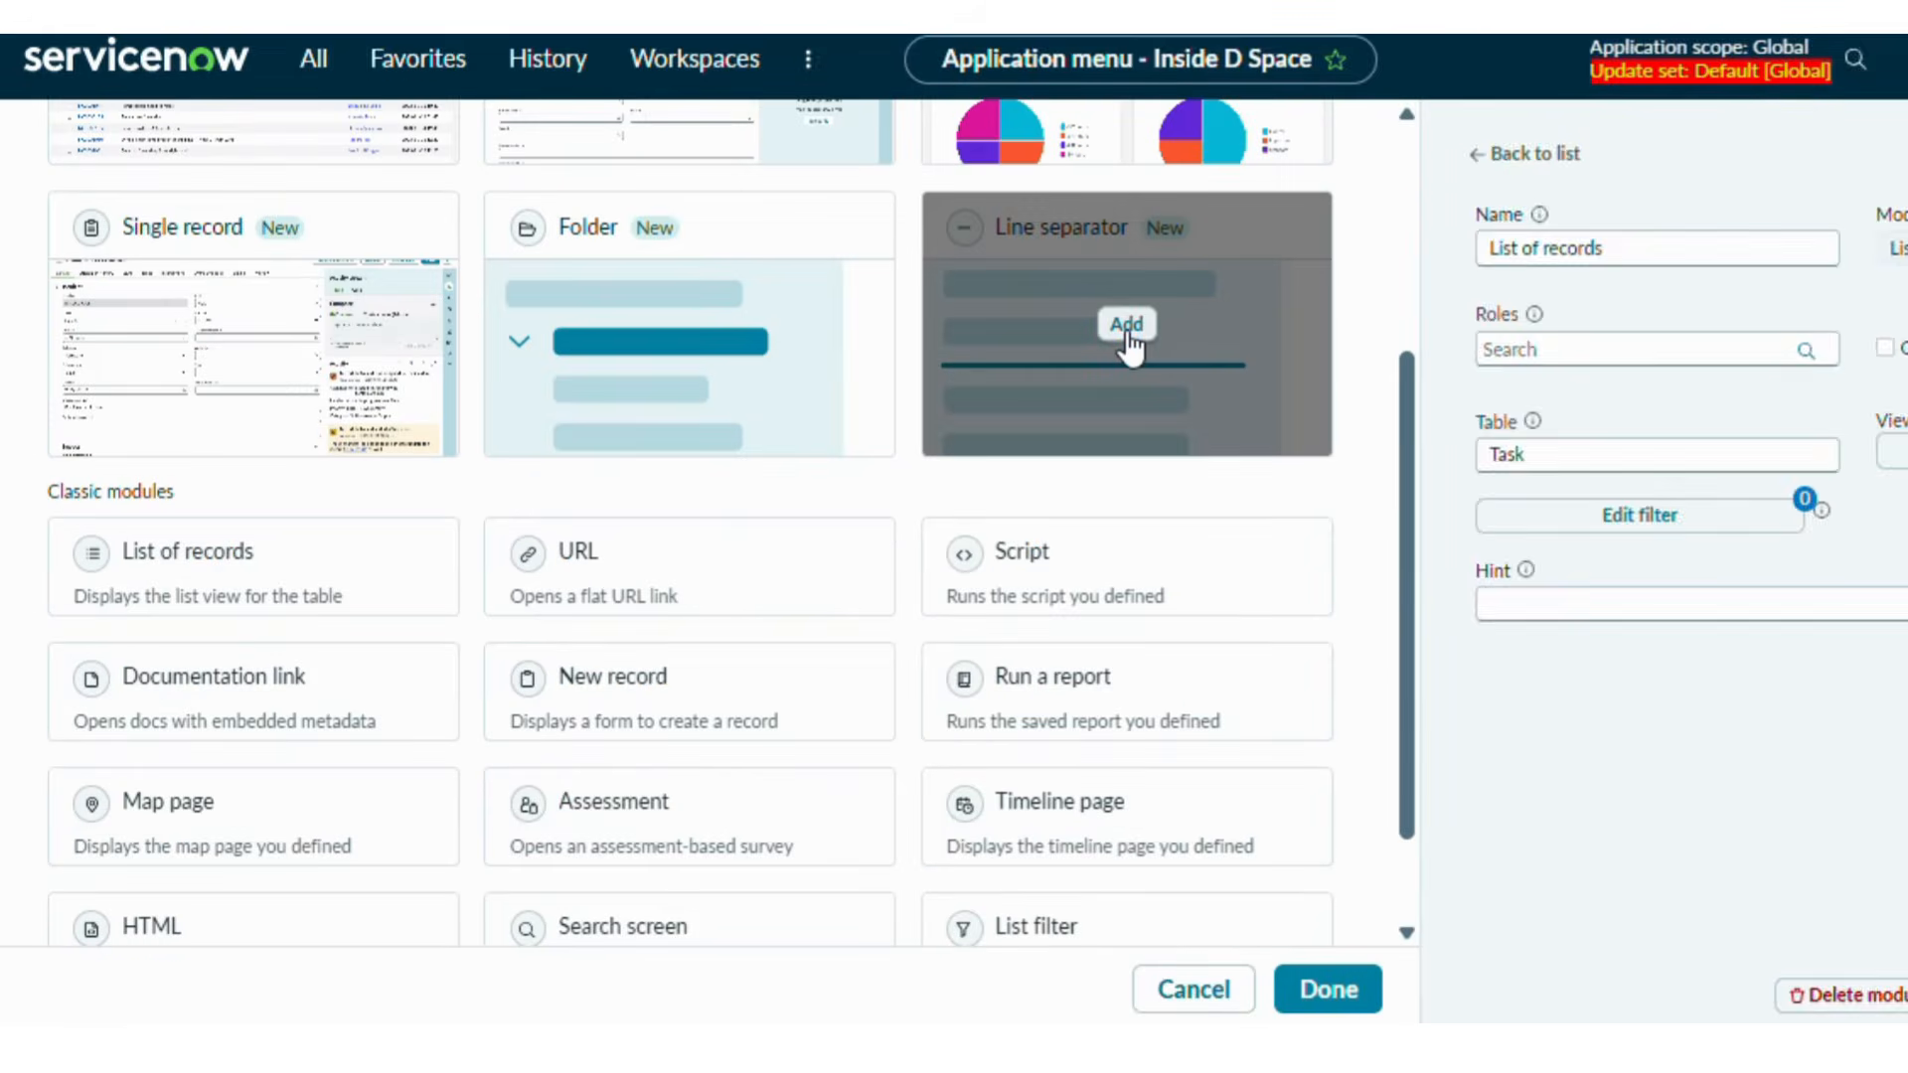
left_click(1126, 325)
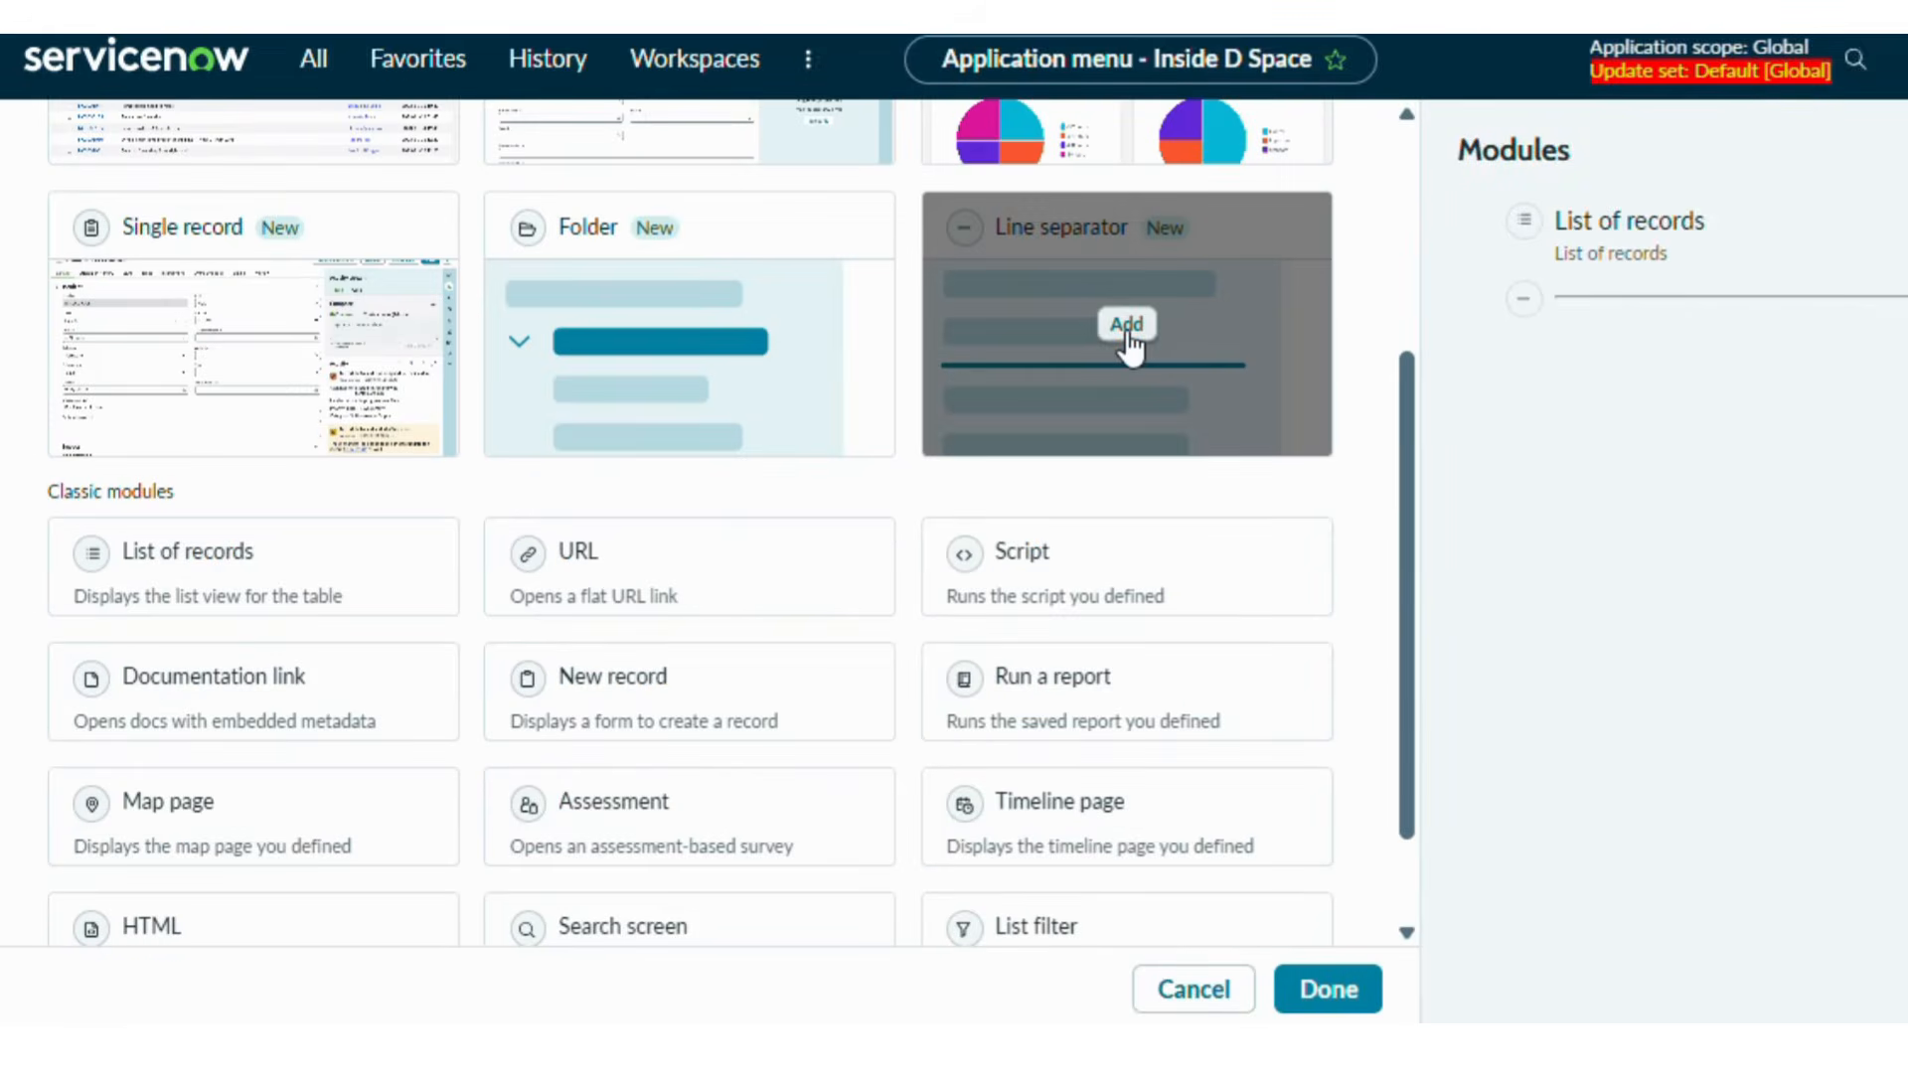
left_click(1329, 989)
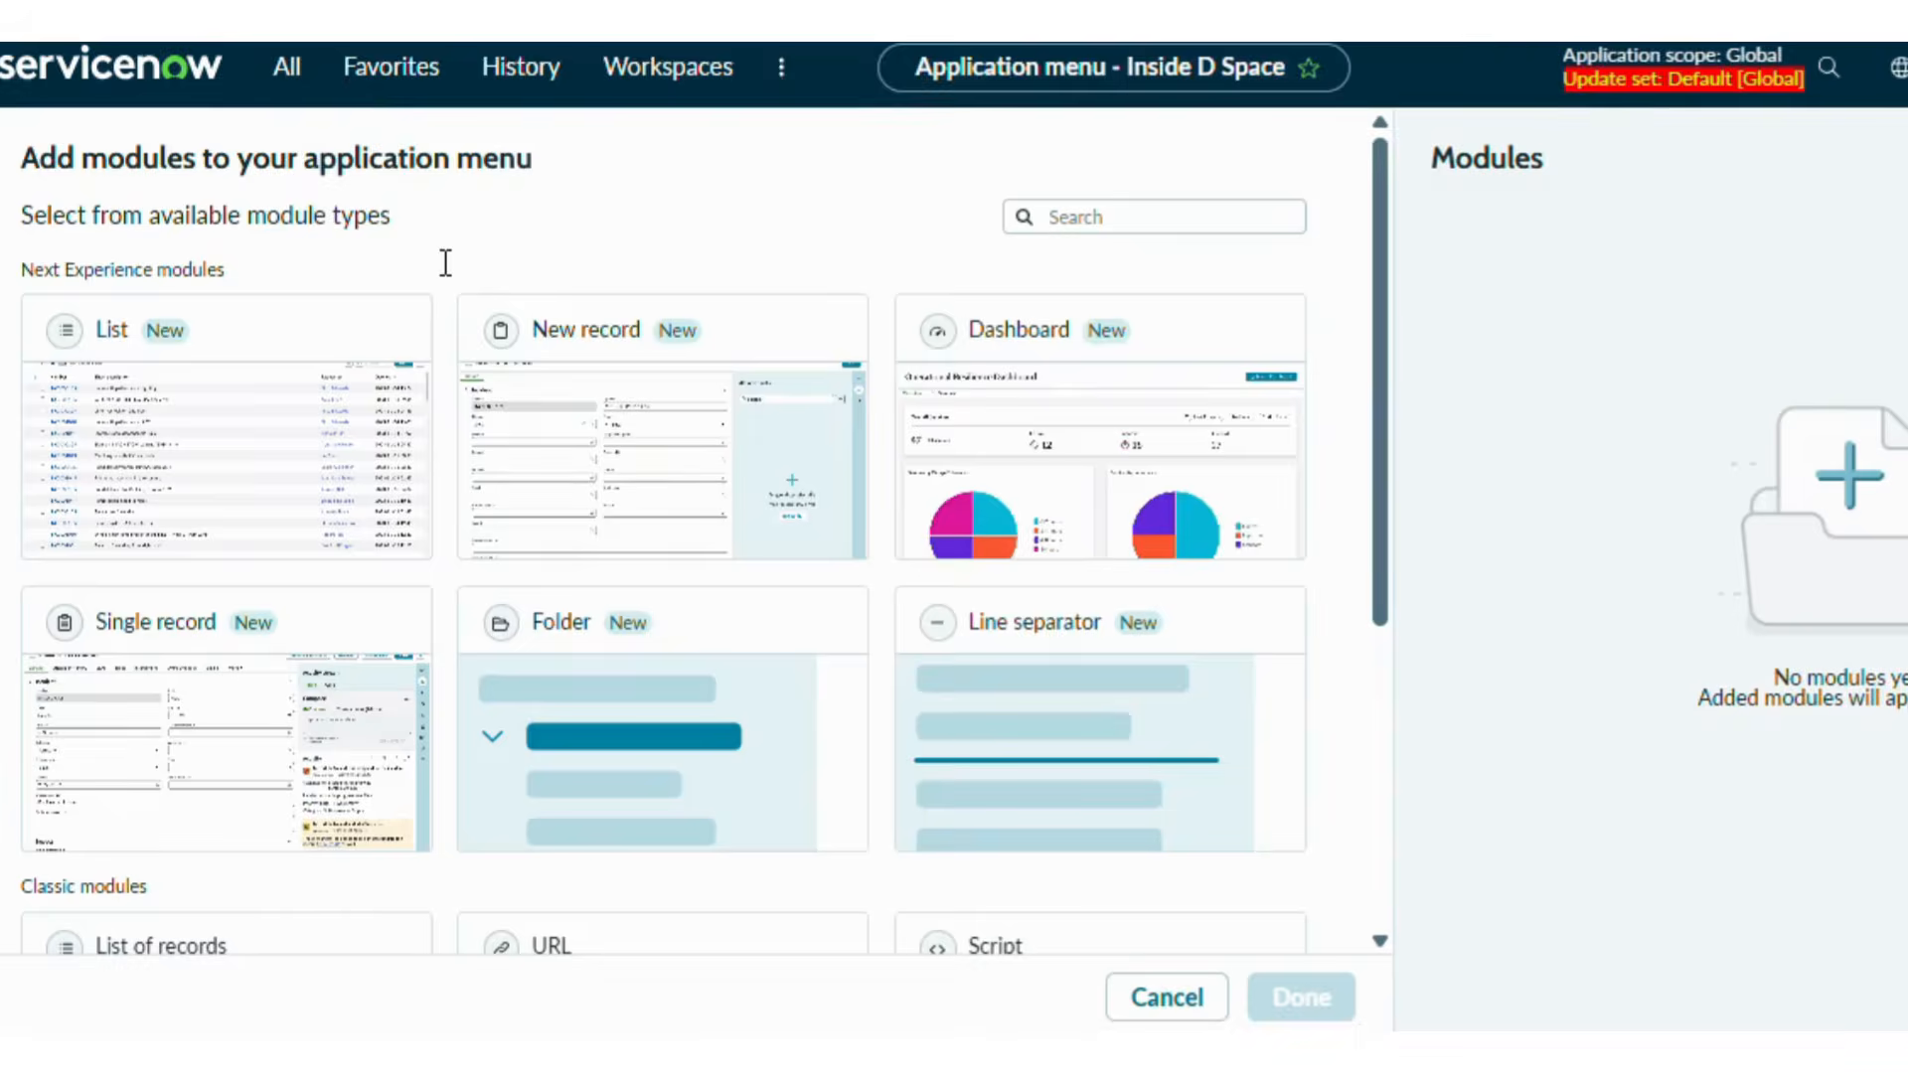
Add a Next Experience Dashboard module to the Inside D Space menu
left_click_drag(1365, 471, 1221, 463)
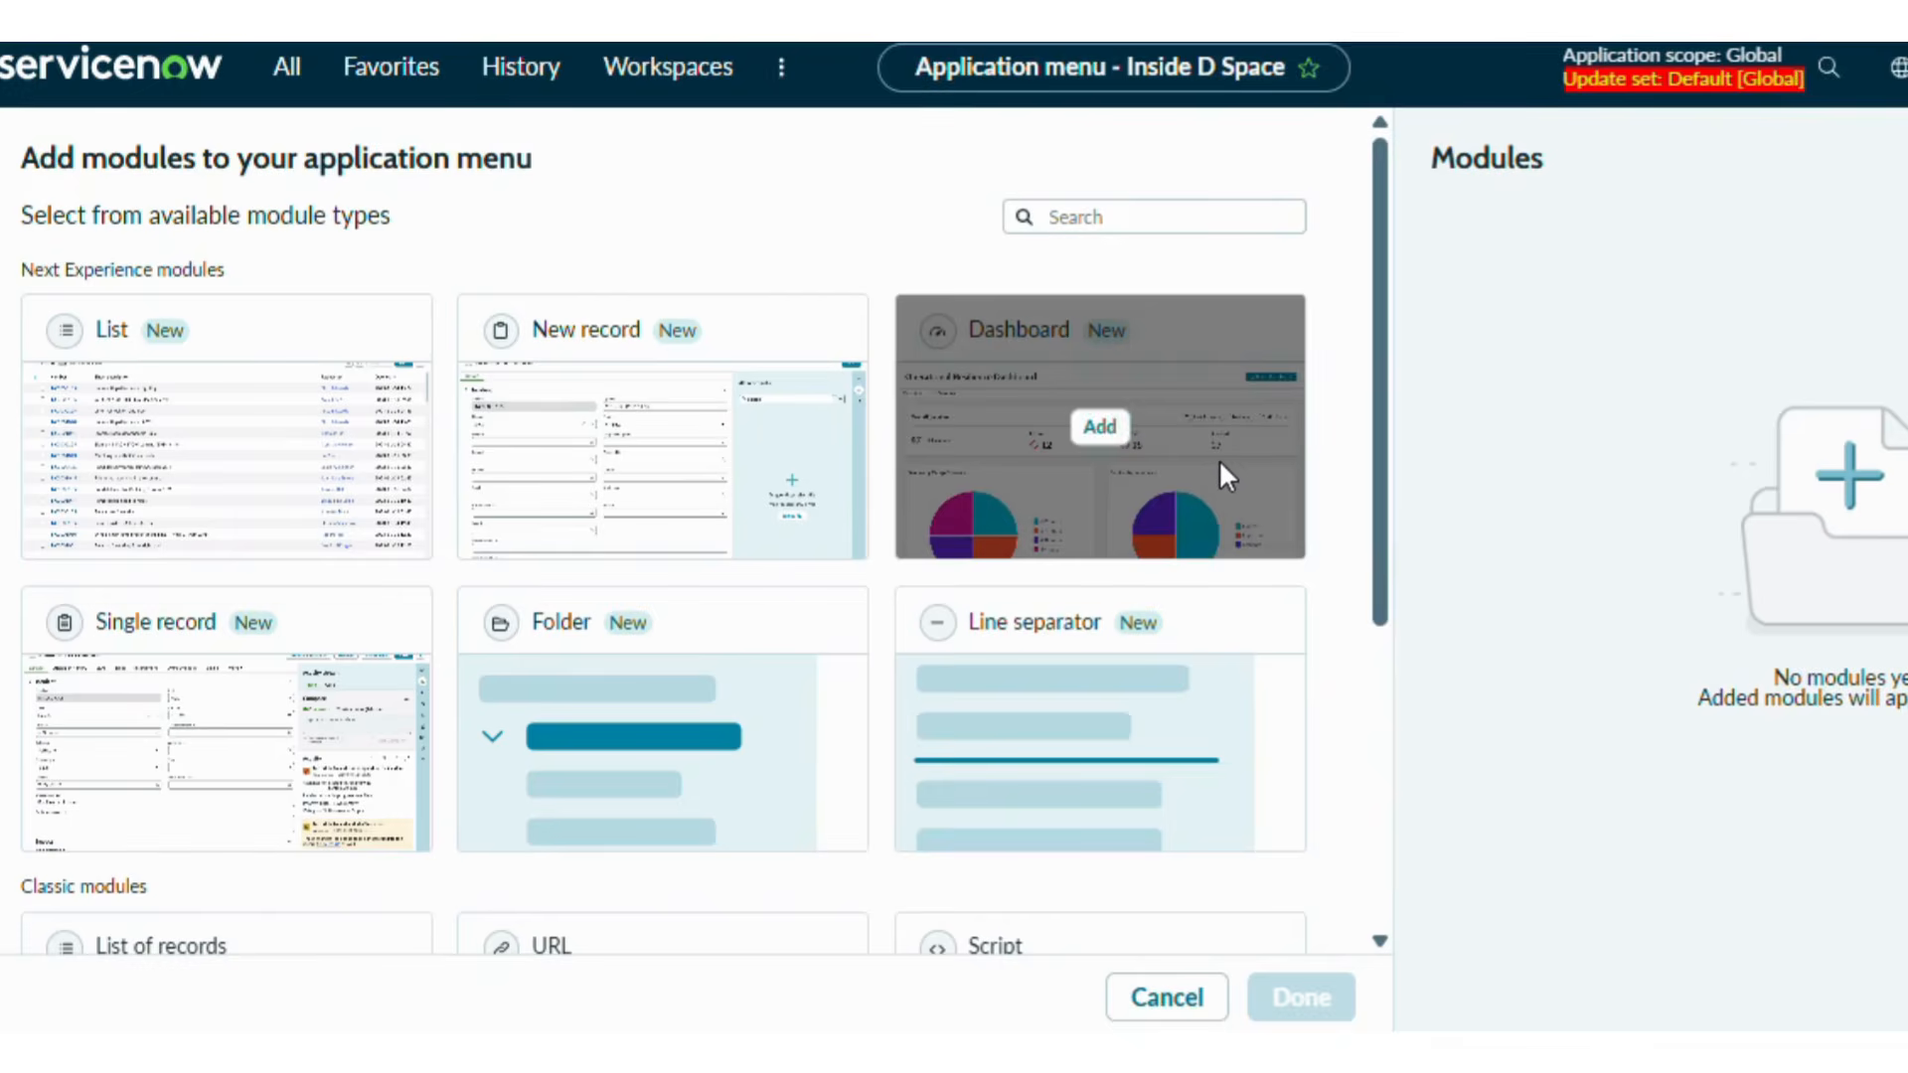
left_click(1099, 426)
Filter the navigation menu by "inside d s", and collapse and re-expand the Inside D Space entry
type("is")
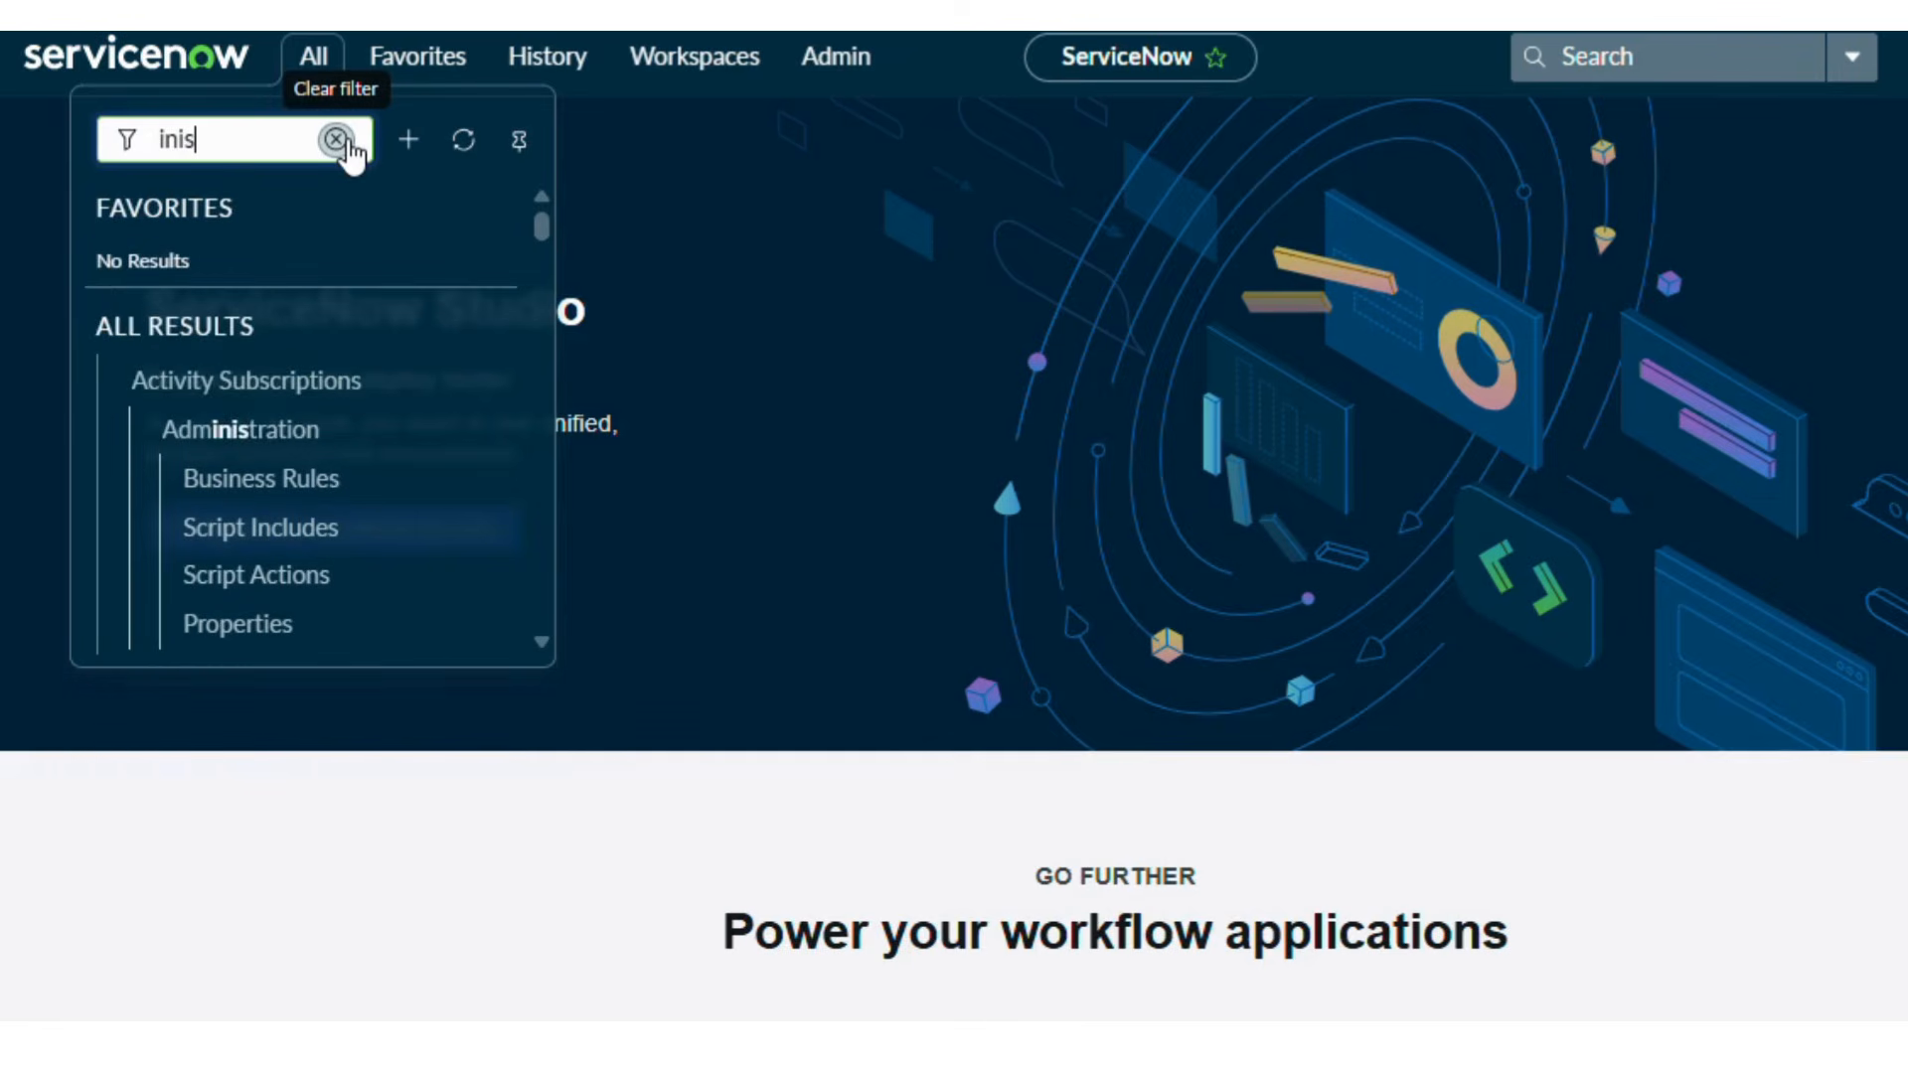
key("BackSpace")
key("BackSpace")
type("side d")
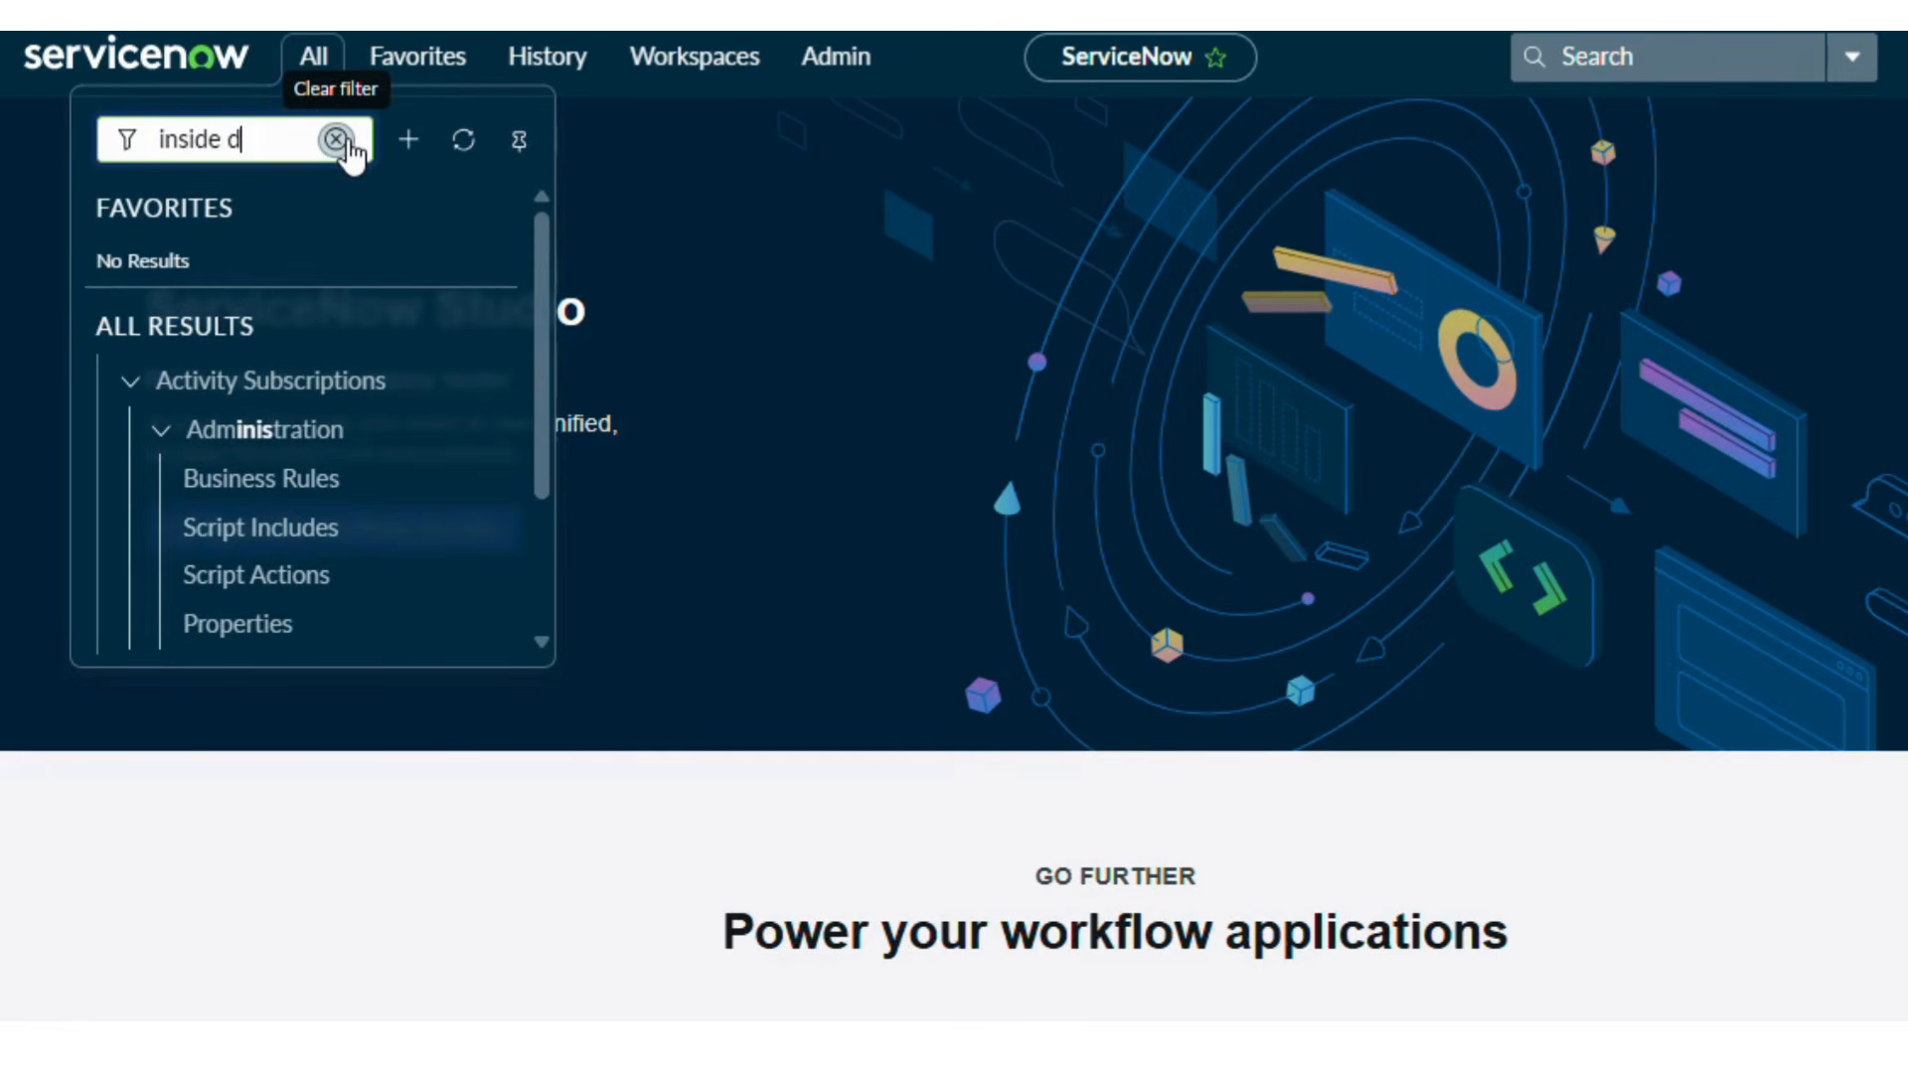
type(" s")
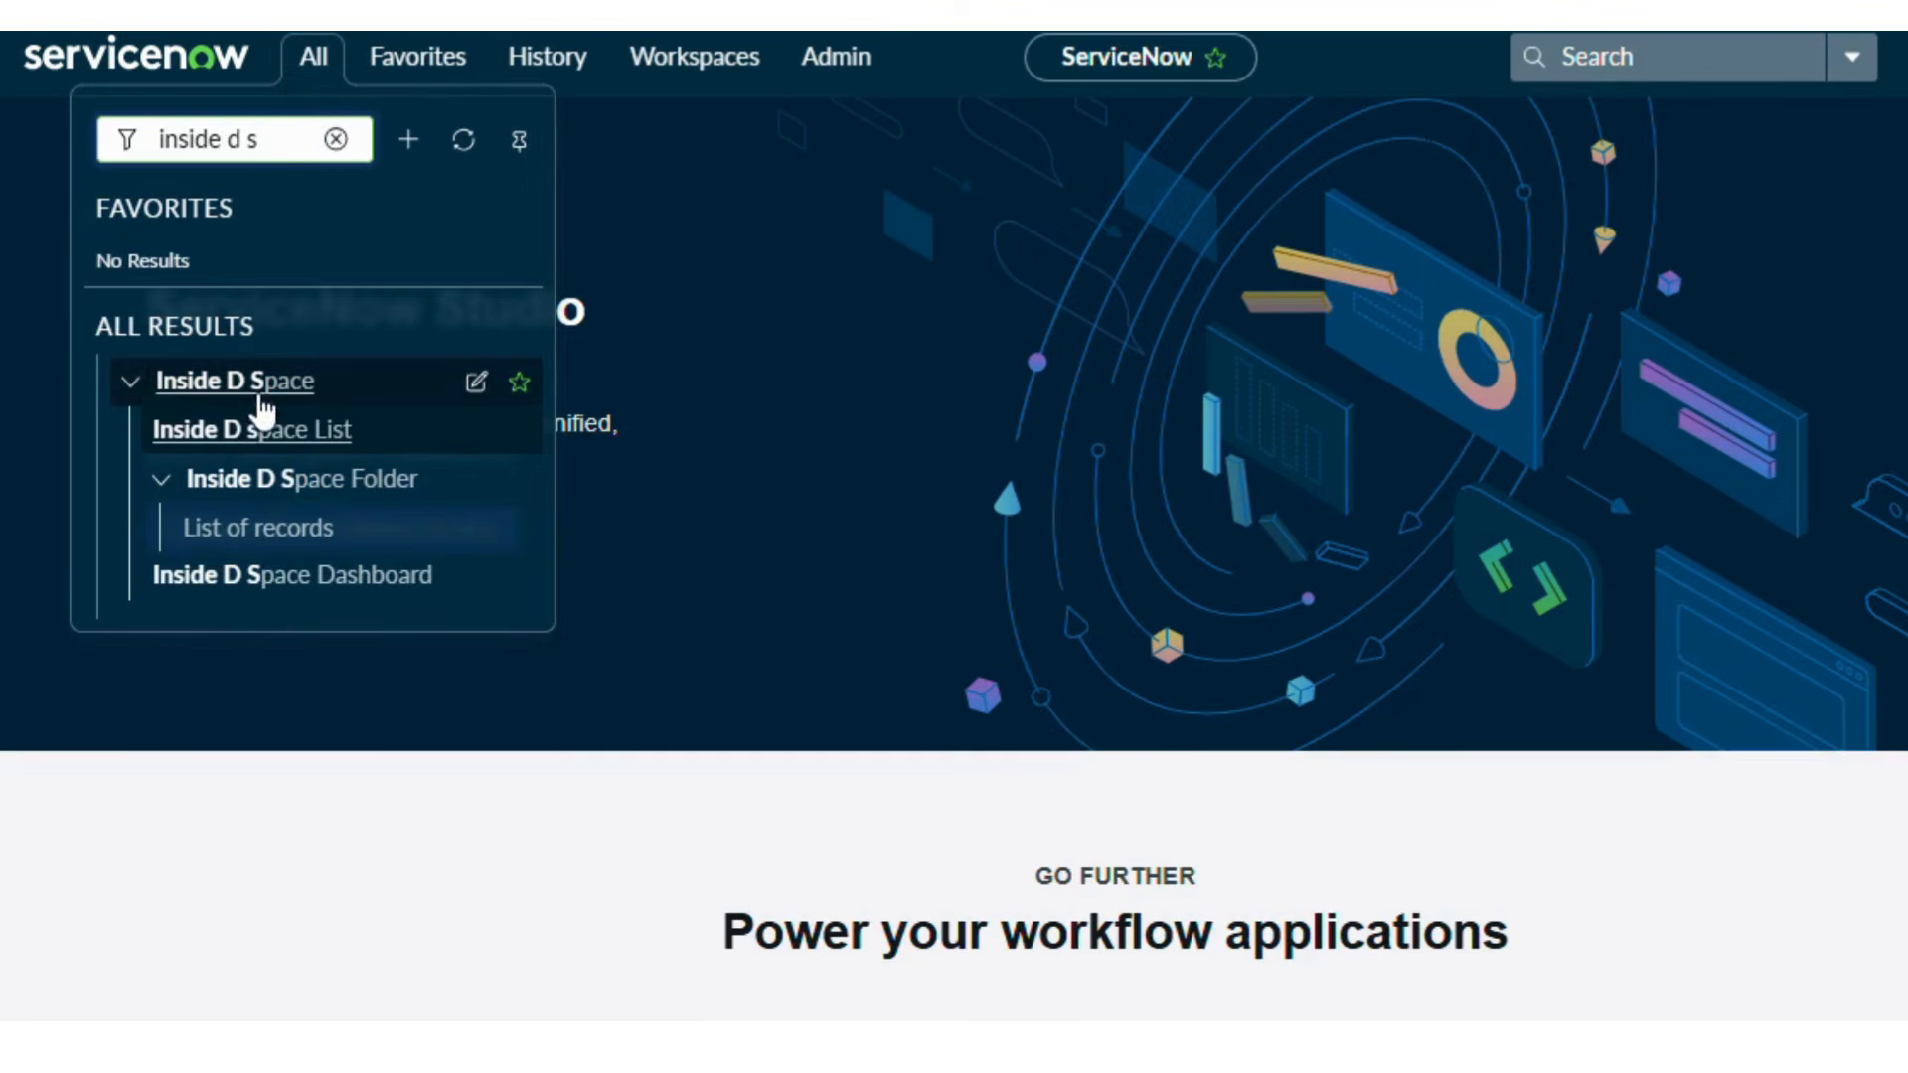
left_click(131, 383)
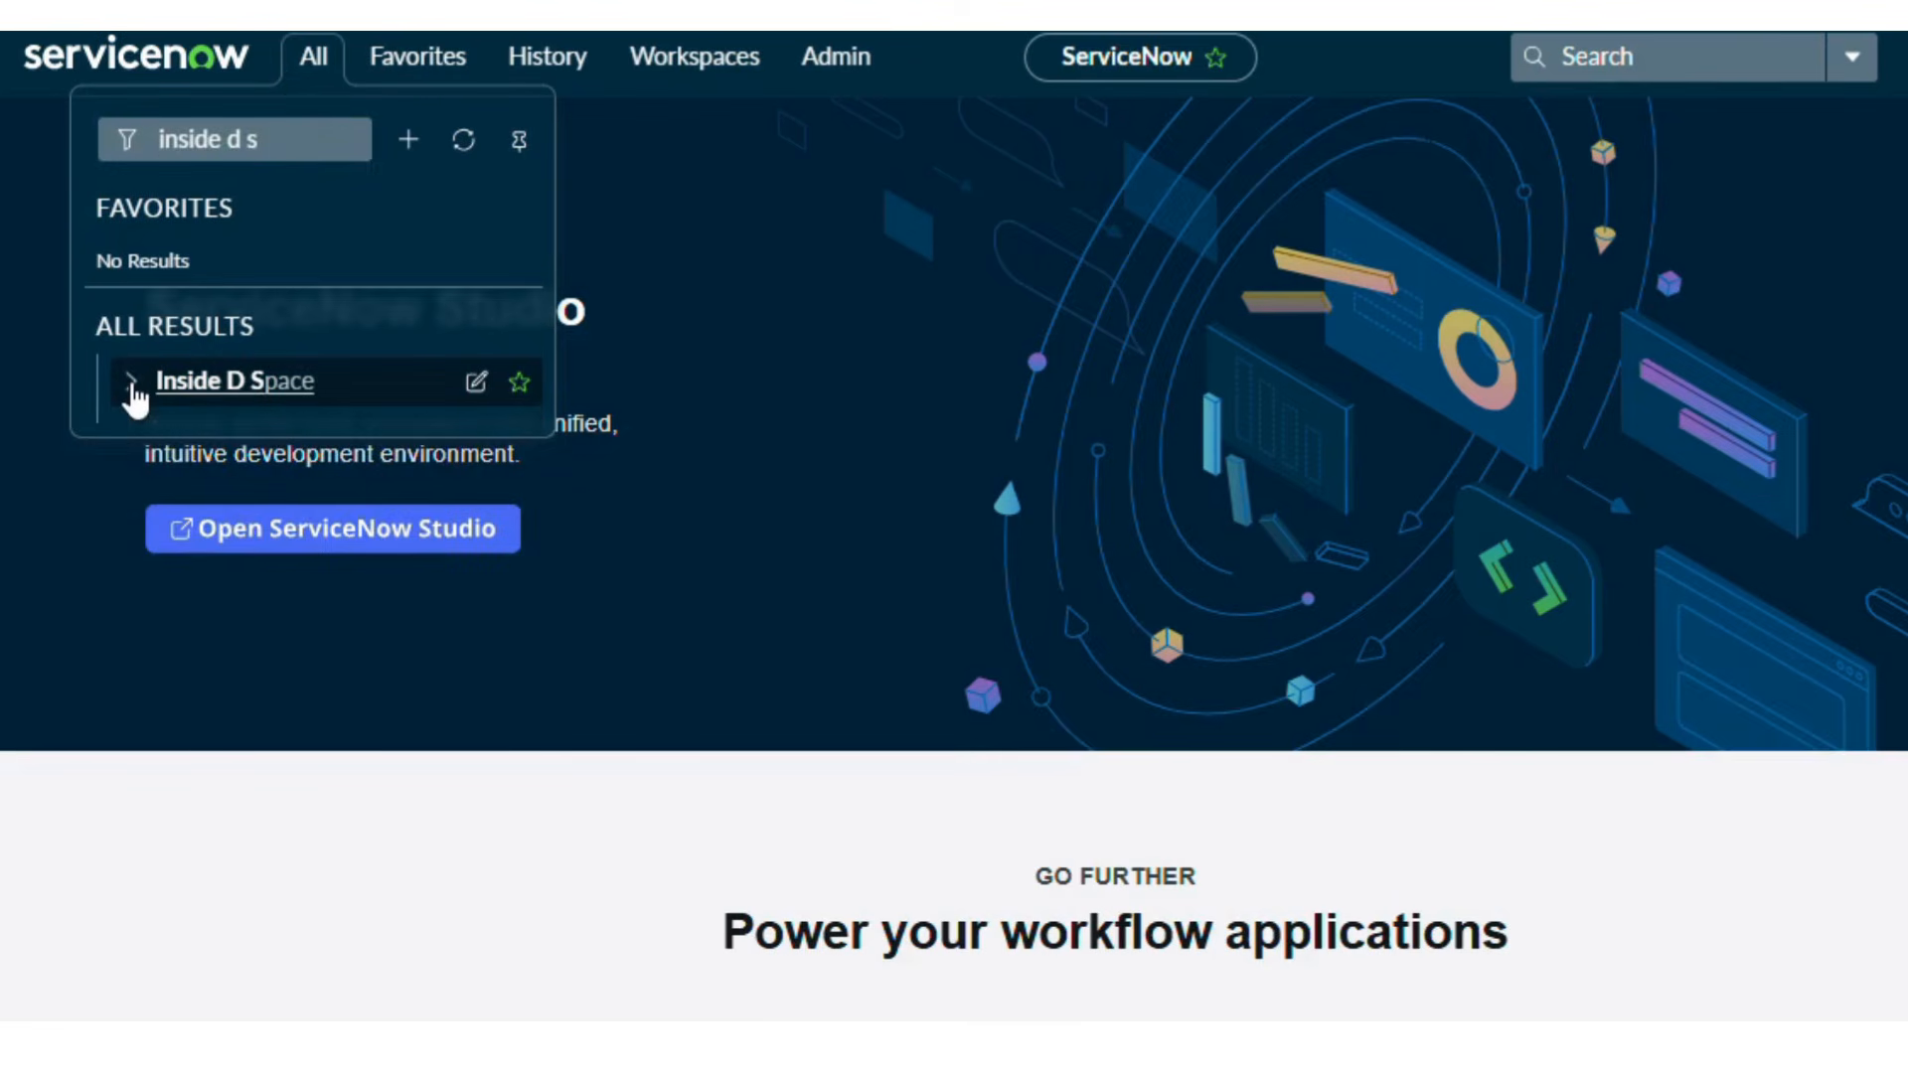
left_click(132, 384)
Open the Inside D space List, the folder's list of records and the Inside D Space Dashboard to check them
left_click(248, 431)
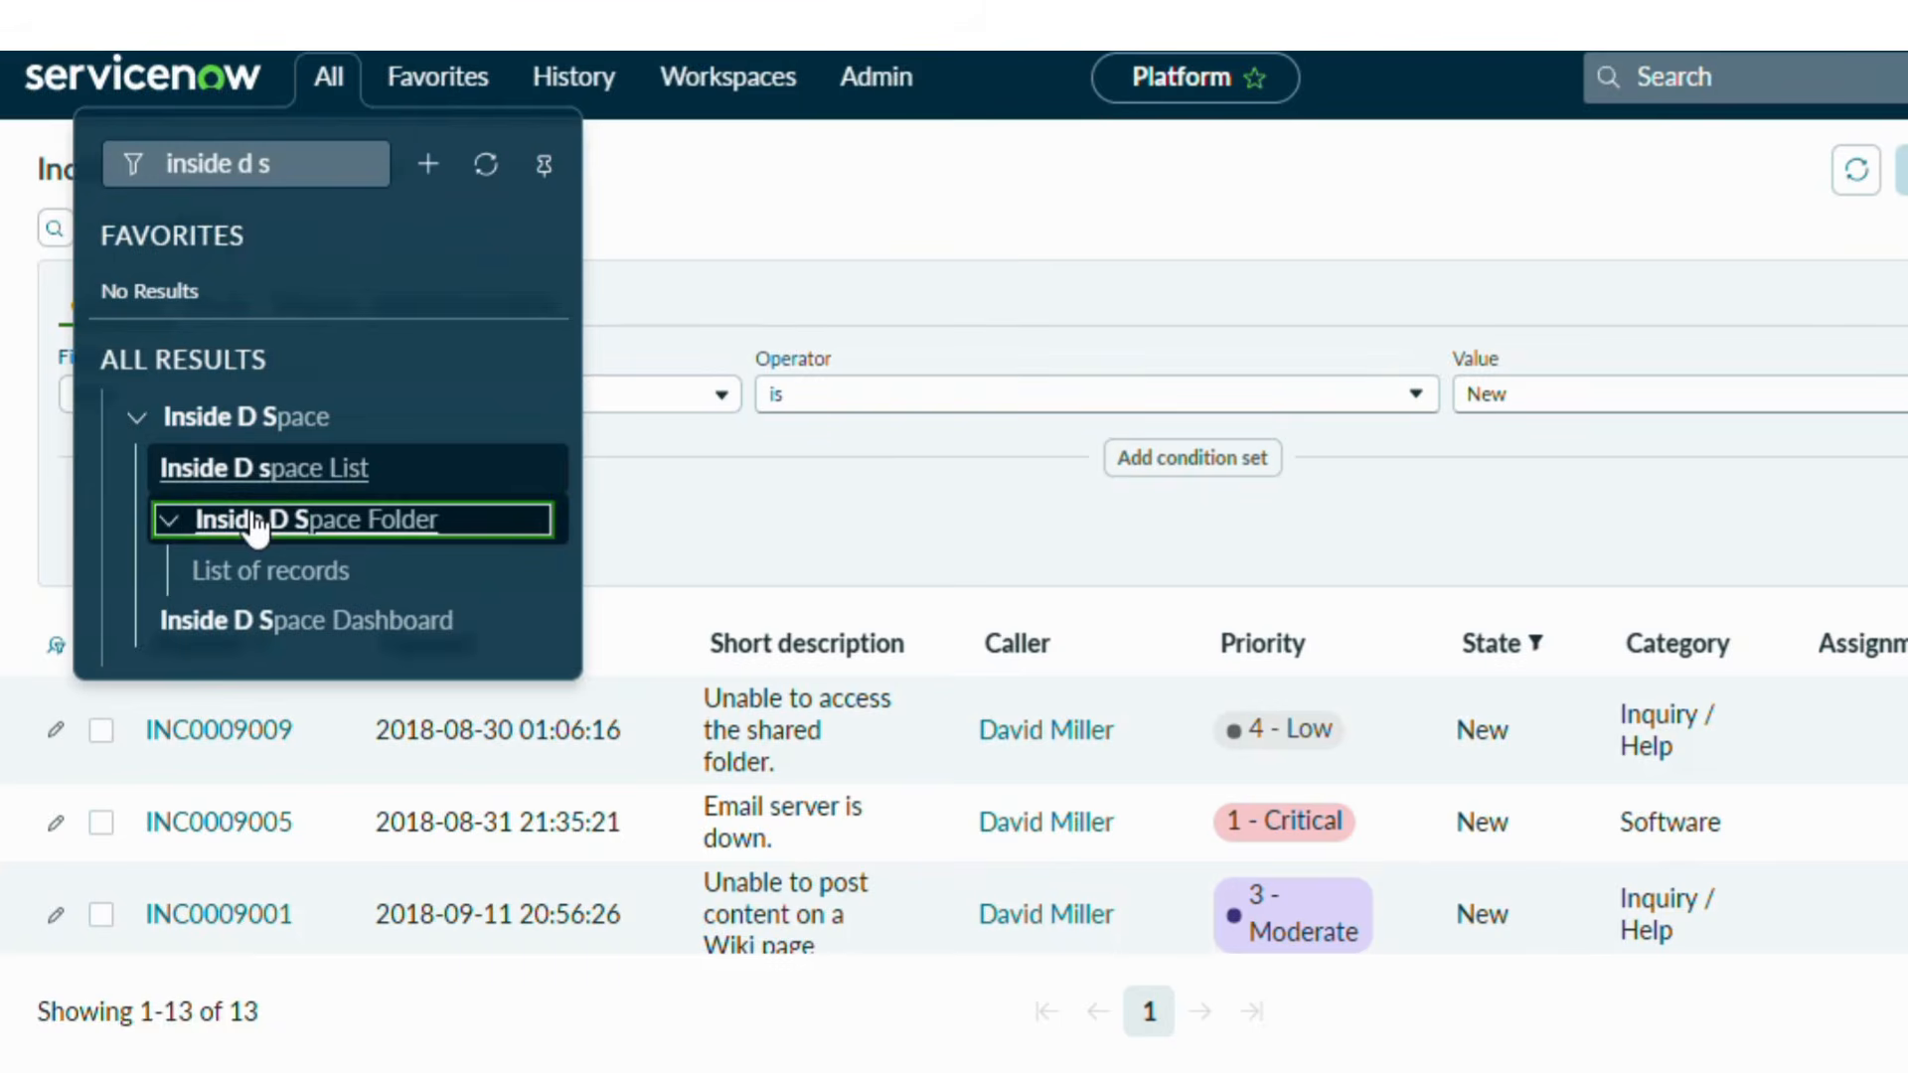
left_click(255, 521)
left_click(255, 521)
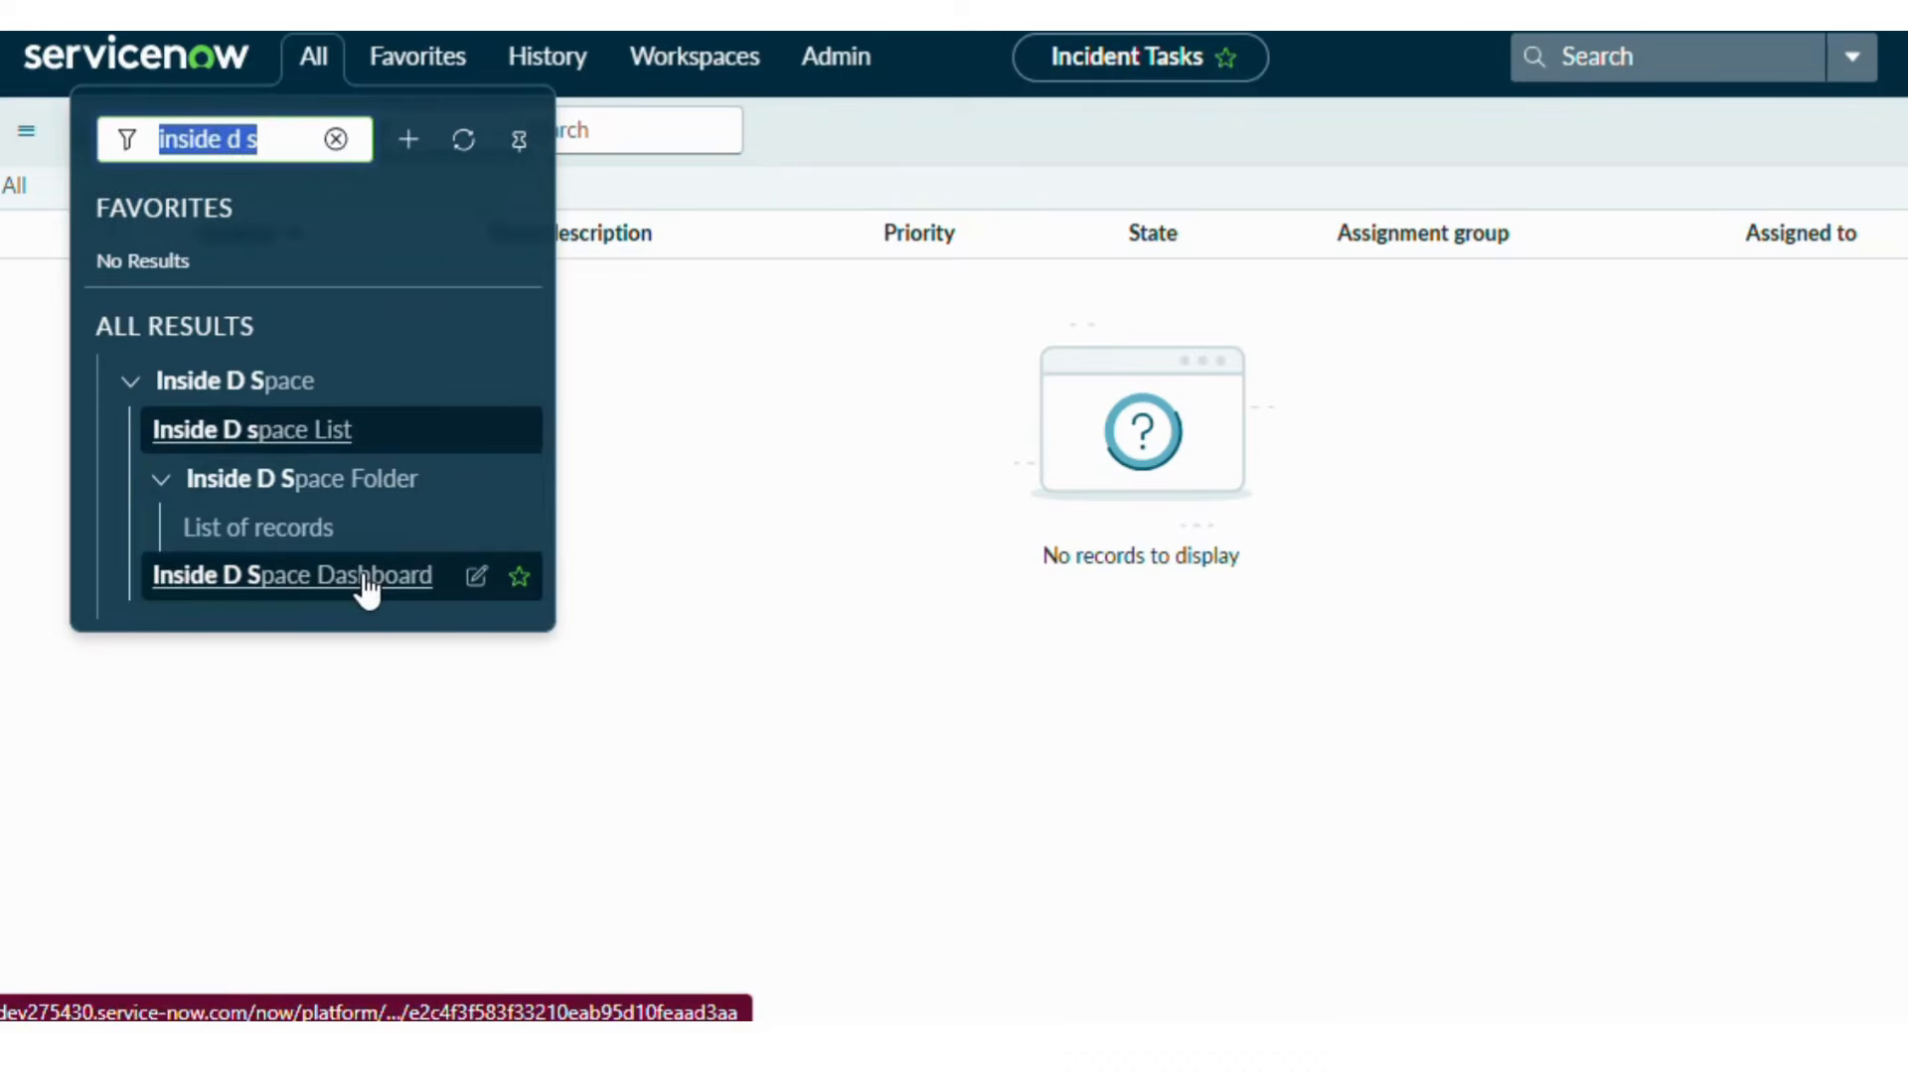
left_click(364, 577)
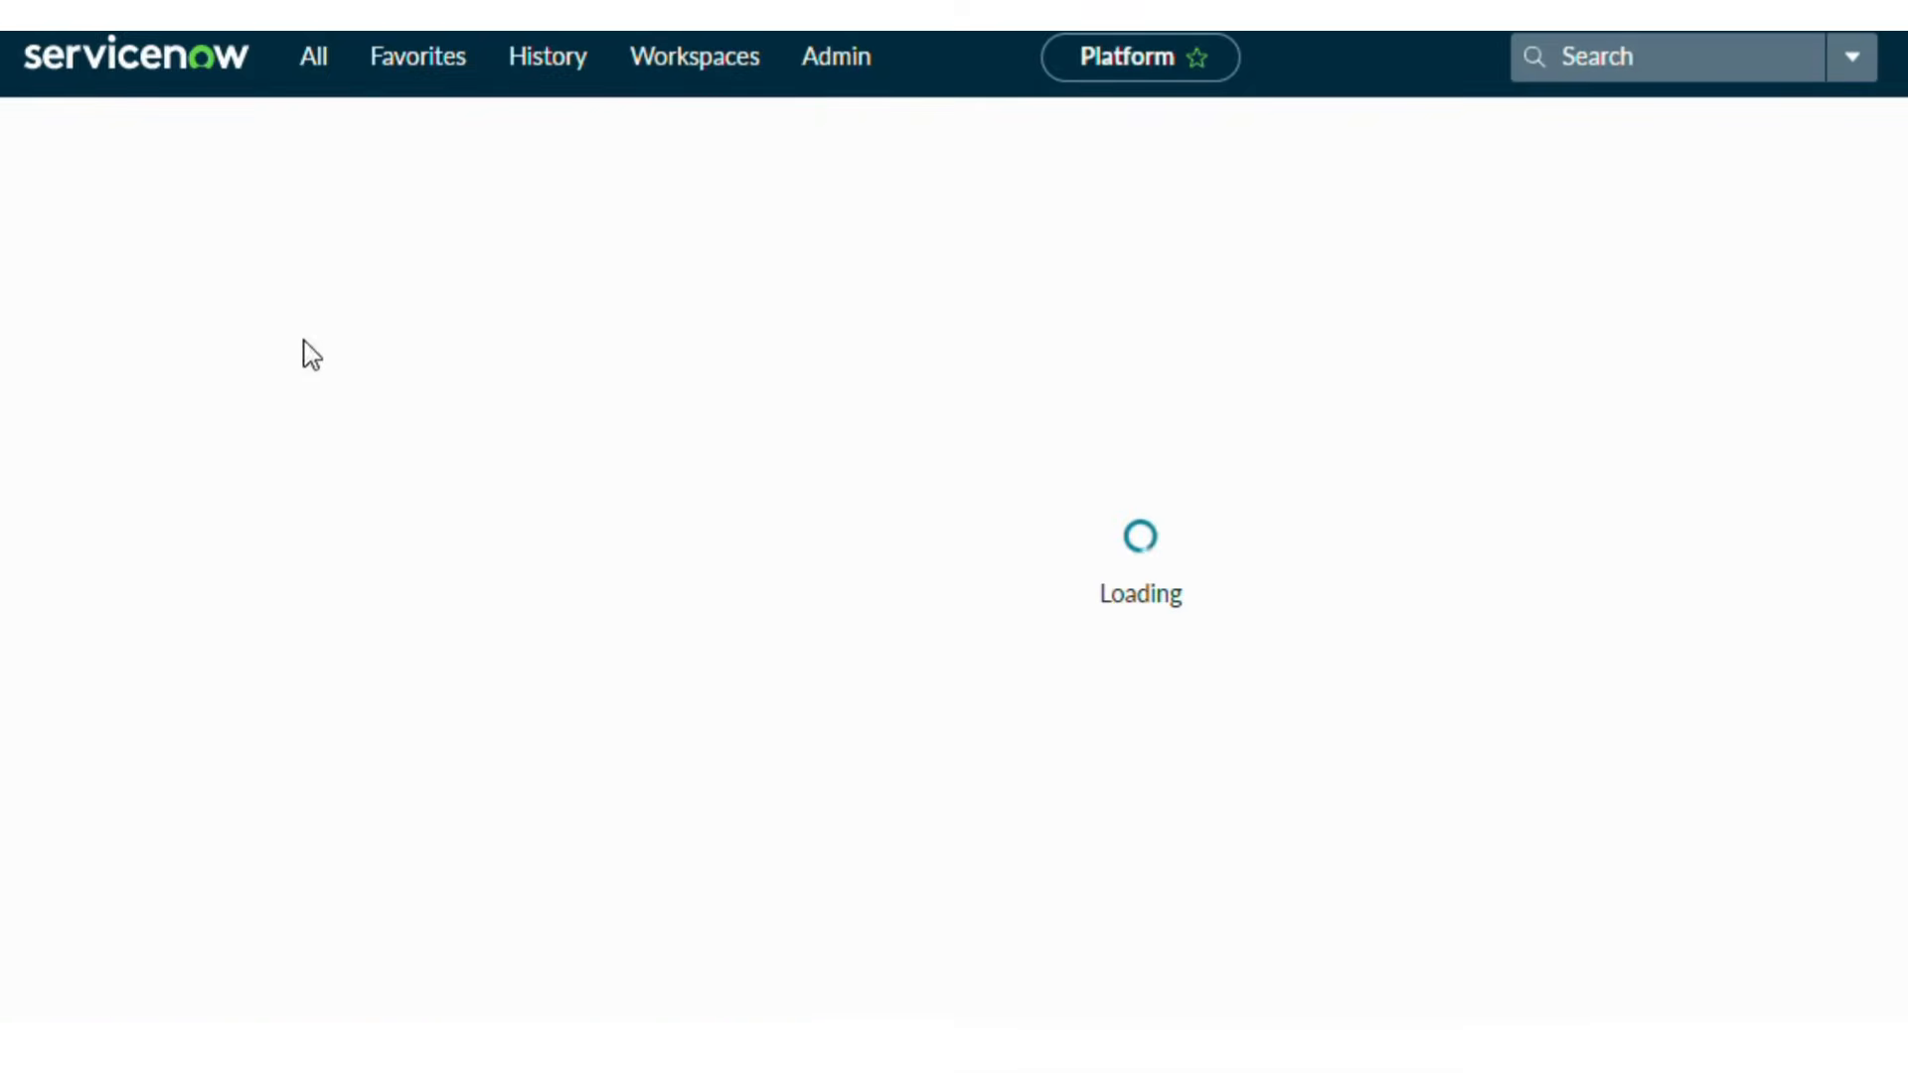